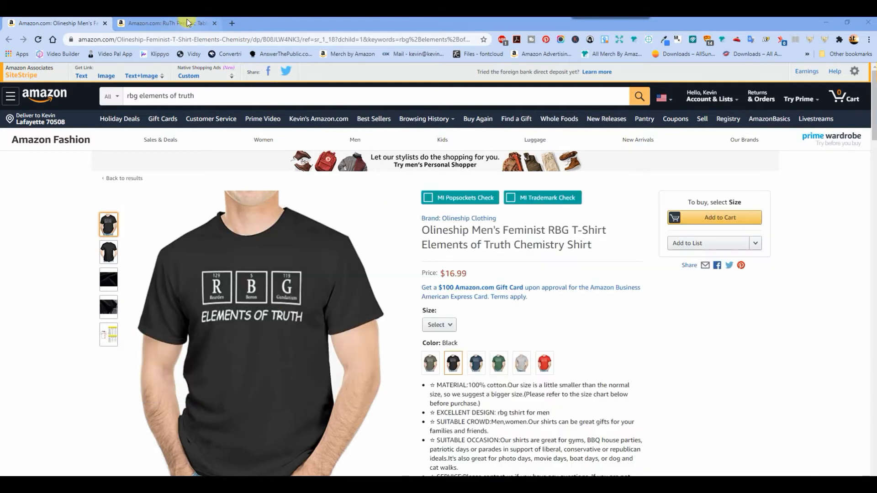
# Examine the RuTh periodic table T-shirt listing, including its product details and best sellers rank
pyautogui.click(183, 23)
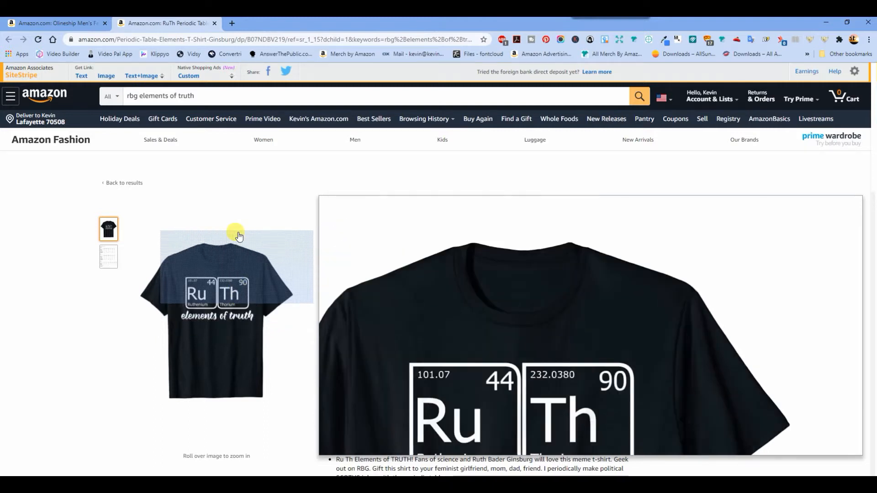
pyautogui.scroll(-3, 274, 288)
pyautogui.scroll(-15, 276, 294)
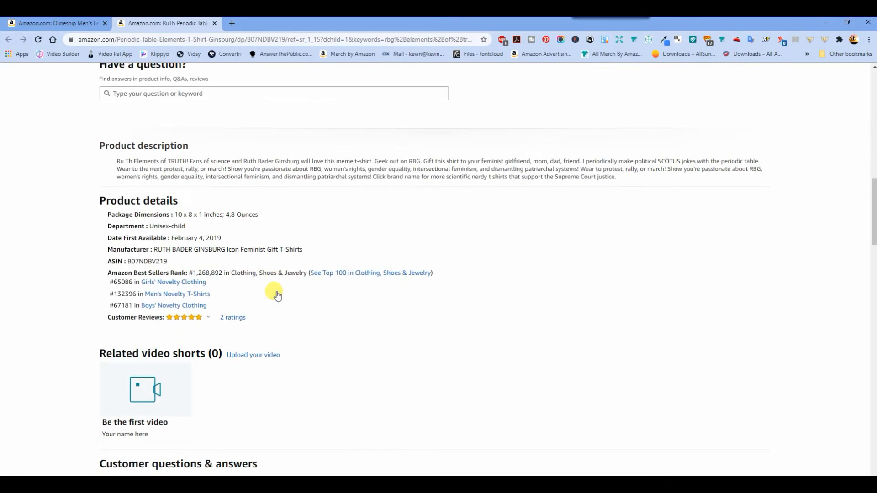
pyautogui.scroll(1, 278, 294)
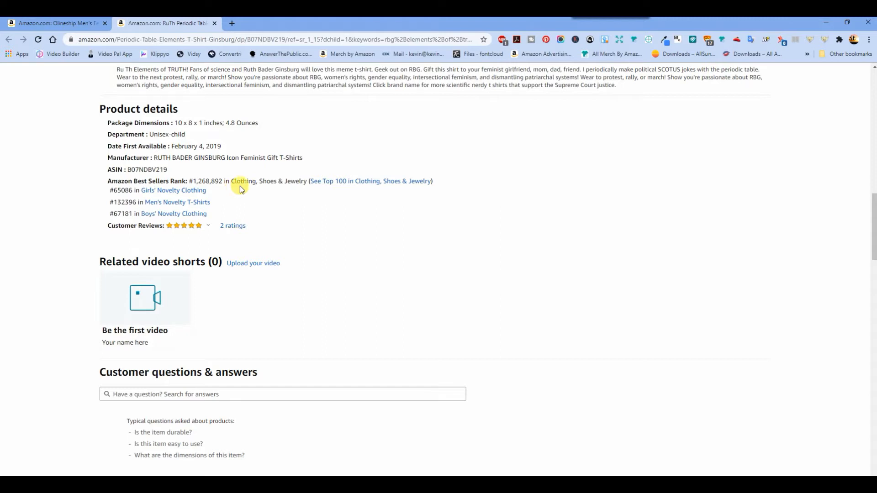
# Check the product details and best sellers rank of the RBG Elements of Truth shirt listing, and review its design
pyautogui.click(64, 23)
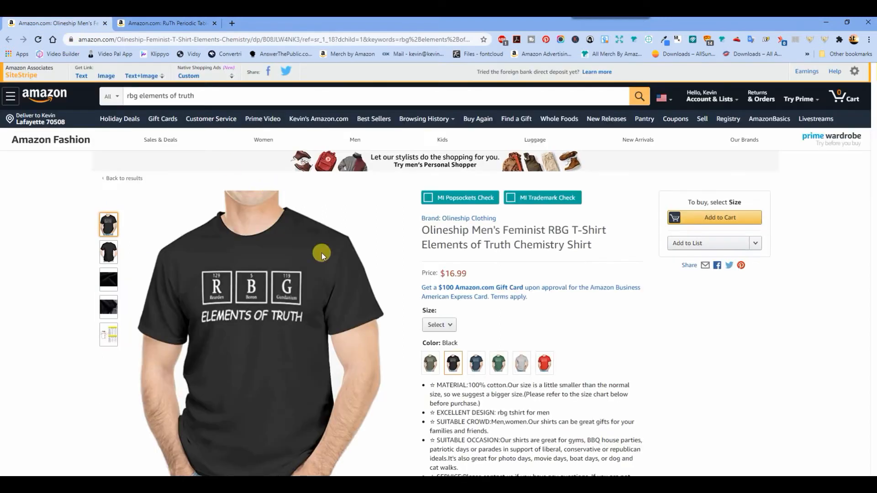
pyautogui.scroll(-10, 338, 323)
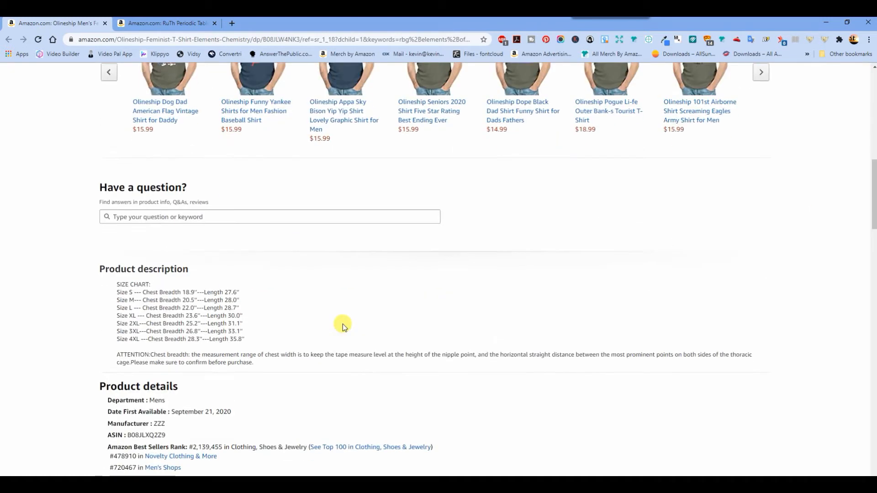
pyautogui.scroll(-4, 343, 324)
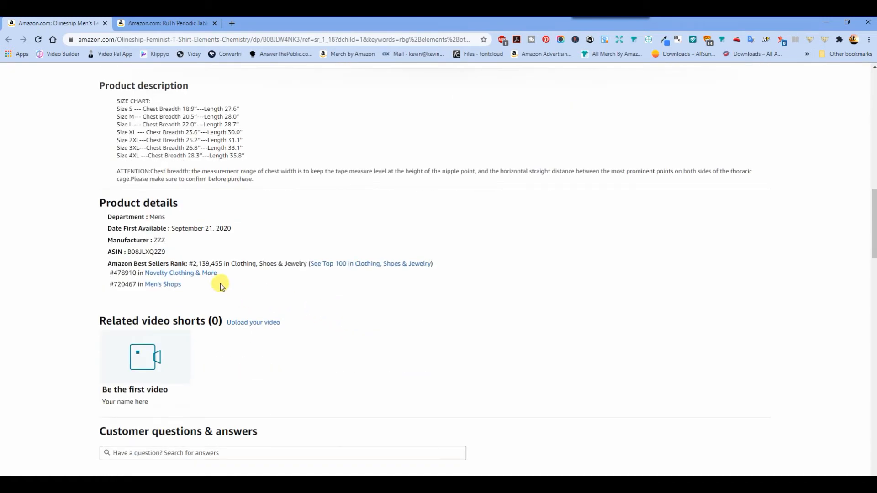
pyautogui.scroll(7, 312, 277)
pyautogui.scroll(9, 314, 271)
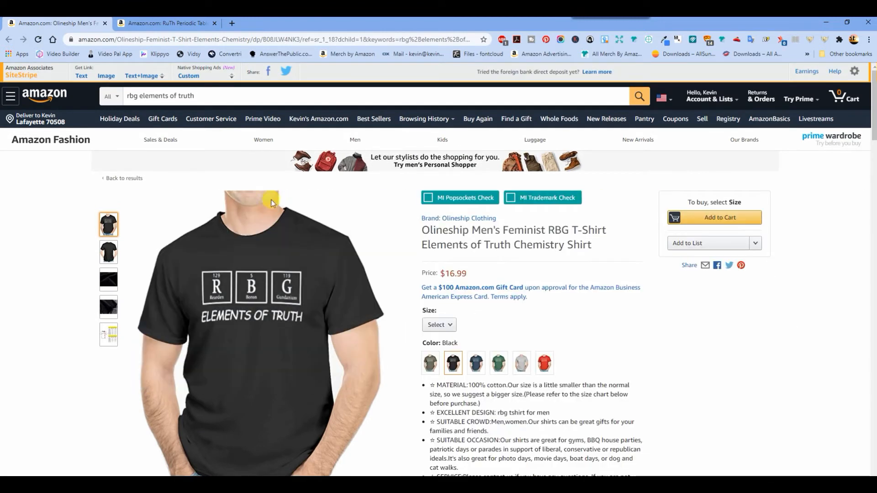
pyautogui.moveTo(279, 229)
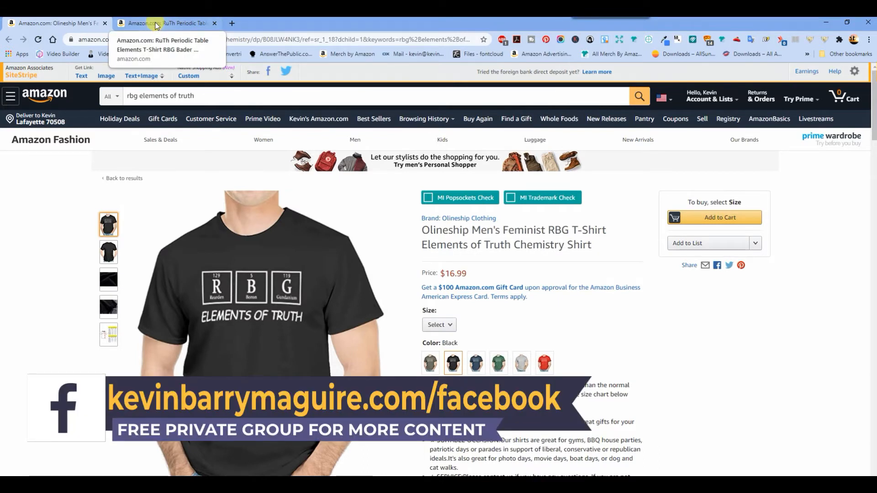
# Compare the RuTh shirt's element-tile design with the RBG Elements of Truth shirt's design
pyautogui.click(155, 23)
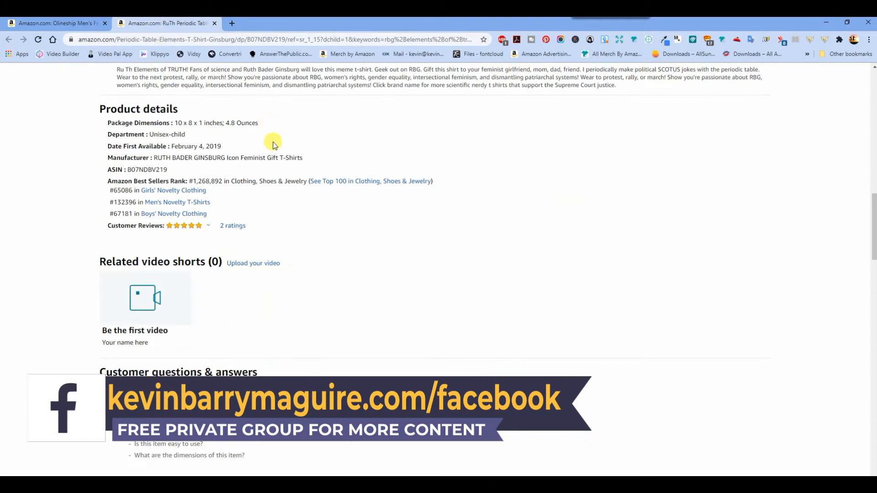
pyautogui.scroll(10, 274, 142)
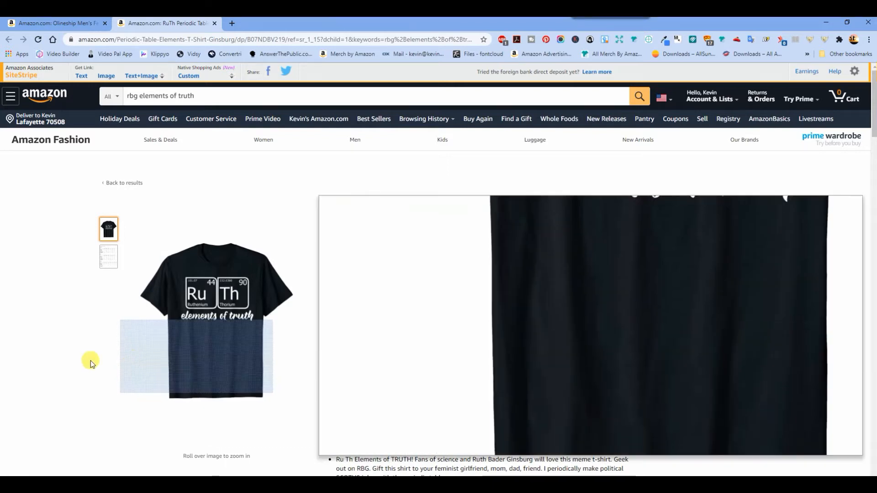
pyautogui.moveTo(198, 323)
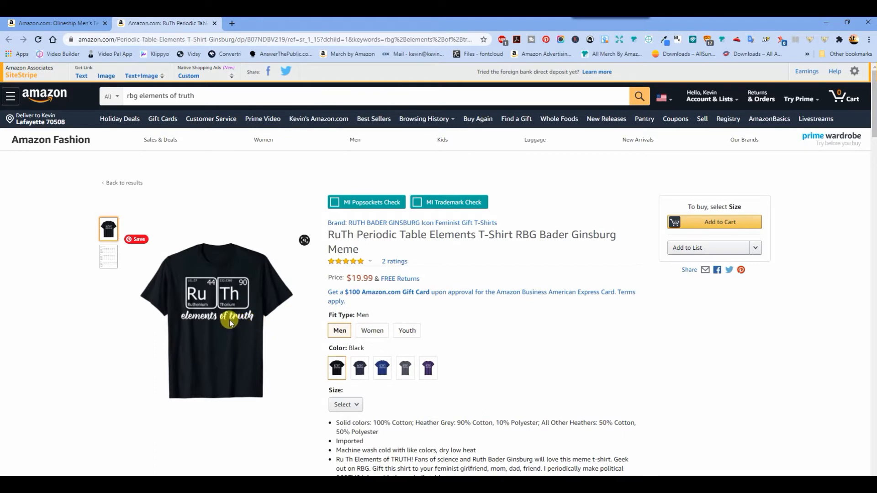
pyautogui.click(75, 23)
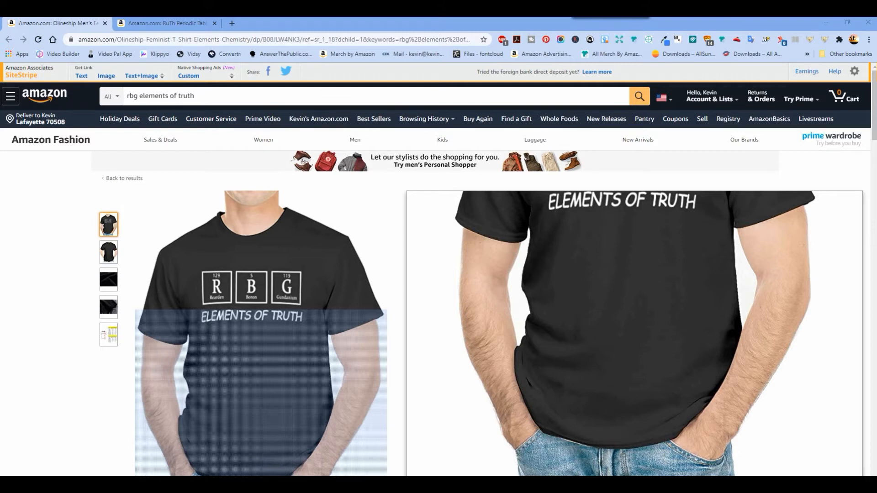
# Switch to Affinity Designer and draw a horizontal line about 1028 px long with the Pen tool in the upper-left part of the black rectangle
pyautogui.moveTo(325, 486)
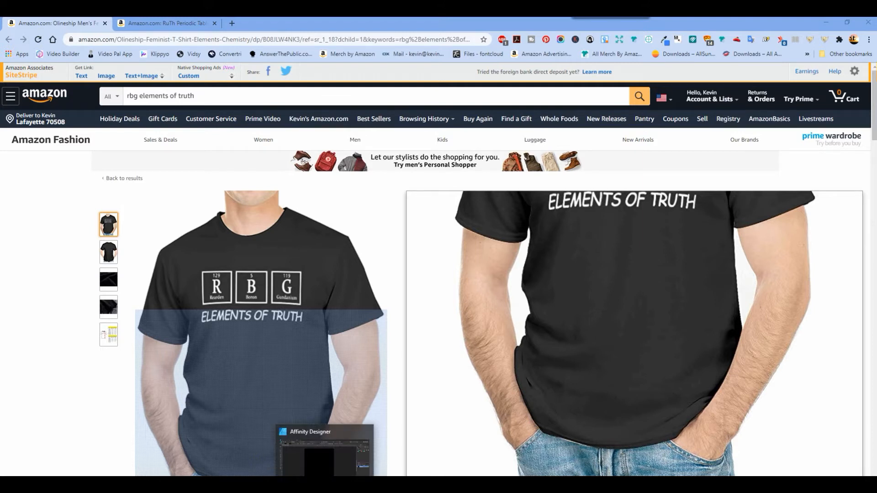
pyautogui.click(324, 450)
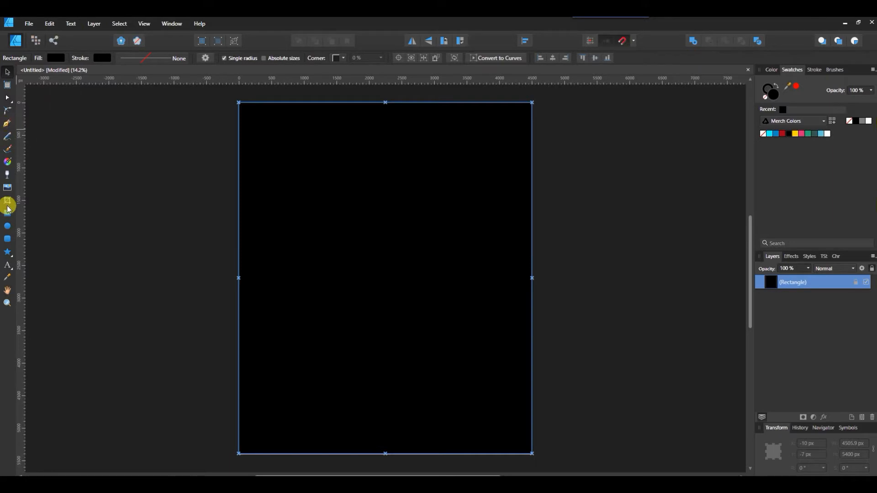
pyautogui.click(7, 124)
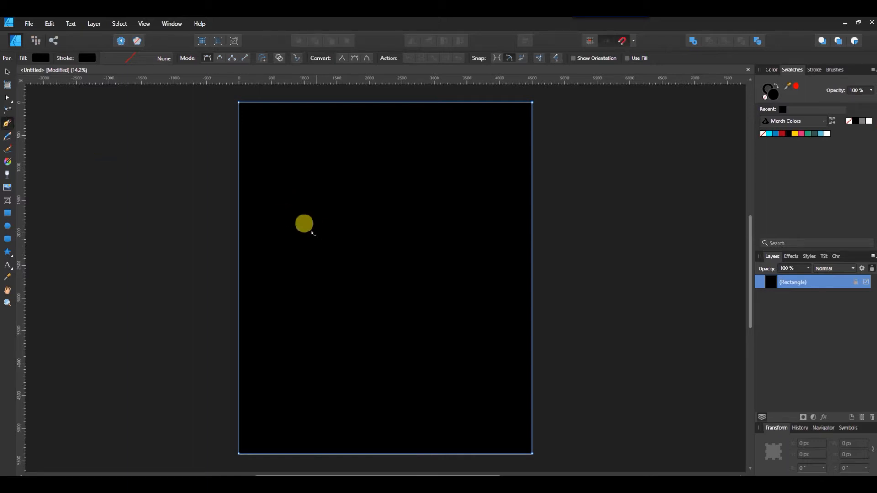
pyautogui.click(267, 201)
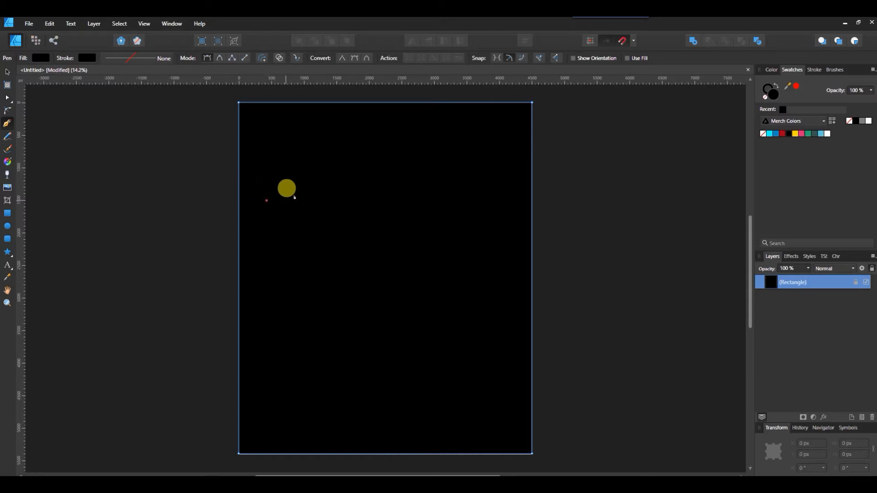
pyautogui.click(330, 200)
pyautogui.click(333, 200)
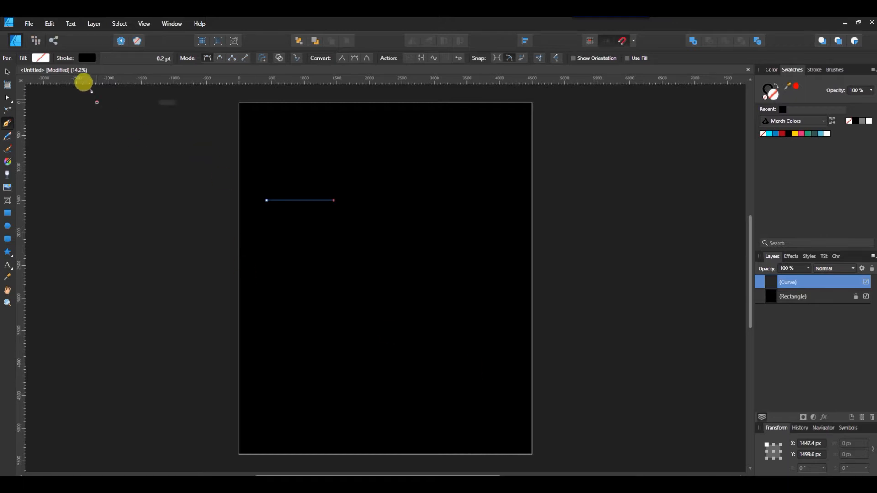
# Give the line a white 16.4 pt stroke and lengthen it to about 1281 px
pyautogui.click(87, 57)
pyautogui.click(143, 76)
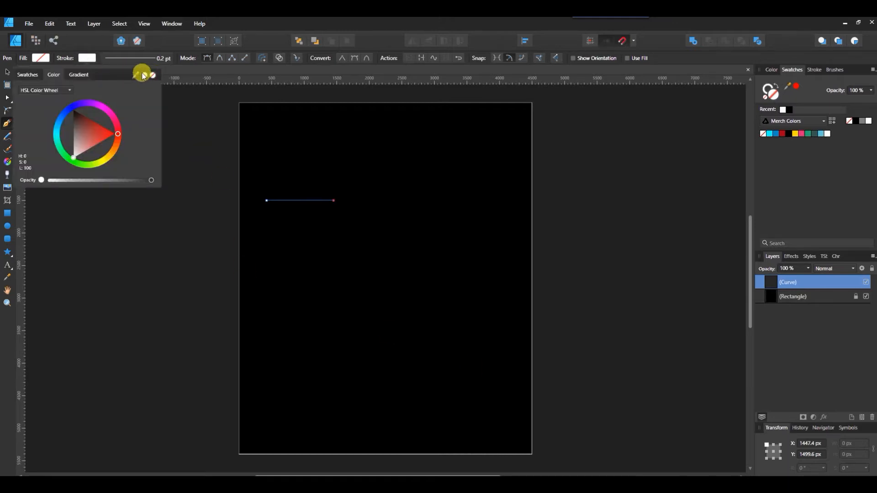
pyautogui.click(156, 60)
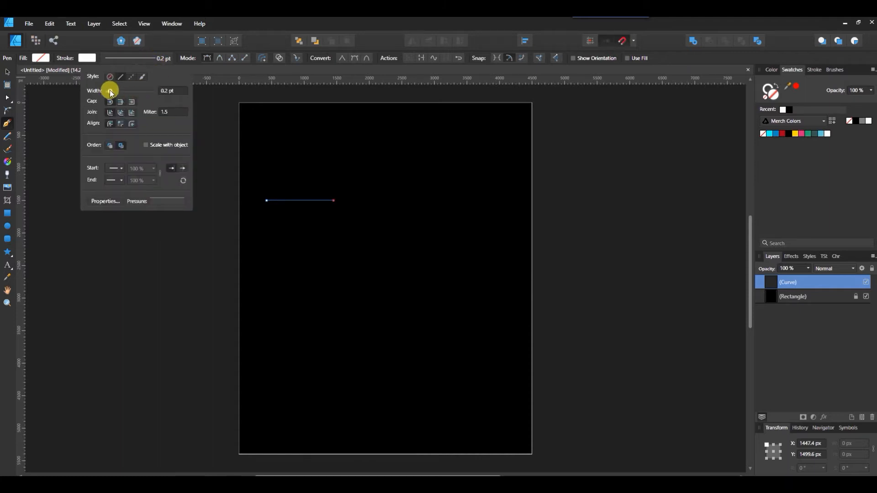
pyautogui.moveTo(111, 91); pyautogui.dragTo(131, 91)
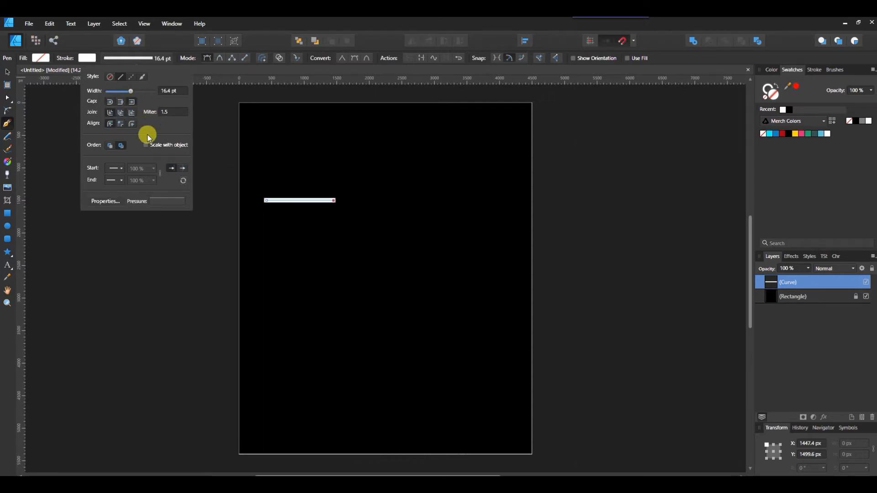
pyautogui.click(6, 73)
pyautogui.moveTo(338, 201); pyautogui.dragTo(355, 205)
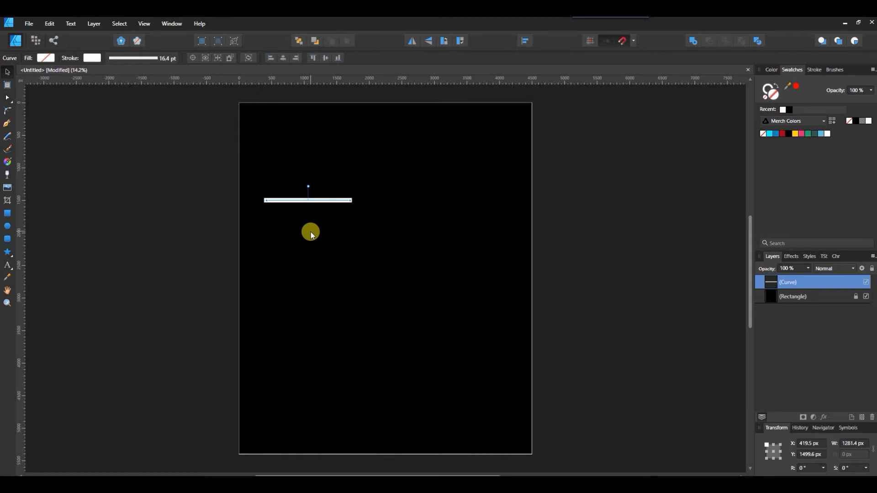
# Duplicate the line, rotate the copy 90°, and align it with the original line's right end as a vertical side
pyautogui.hotkey('ctrl', 'j')
pyautogui.moveTo(319, 200); pyautogui.dragTo(326, 235)
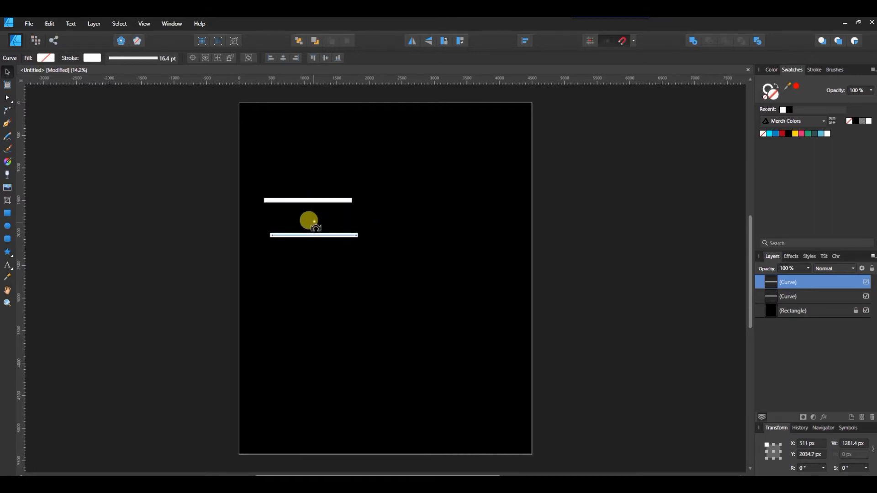
pyautogui.moveTo(310, 227); pyautogui.dragTo(312, 236)
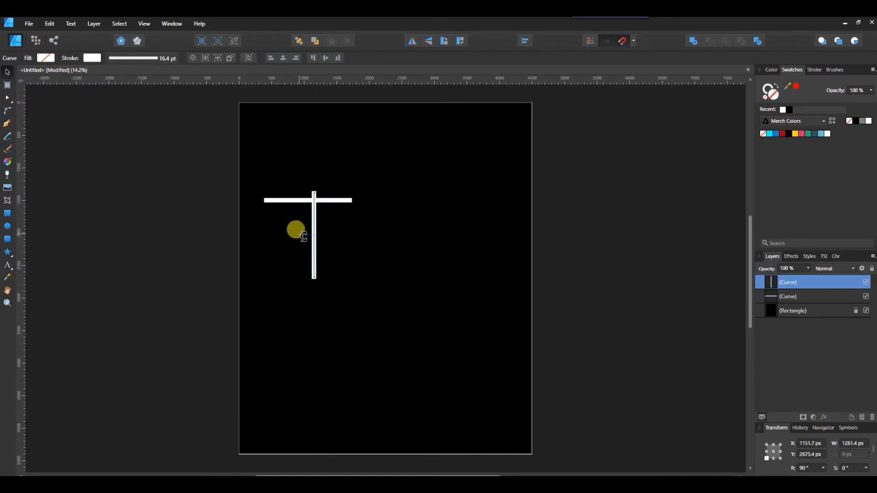
pyautogui.moveTo(304, 237); pyautogui.dragTo(350, 231)
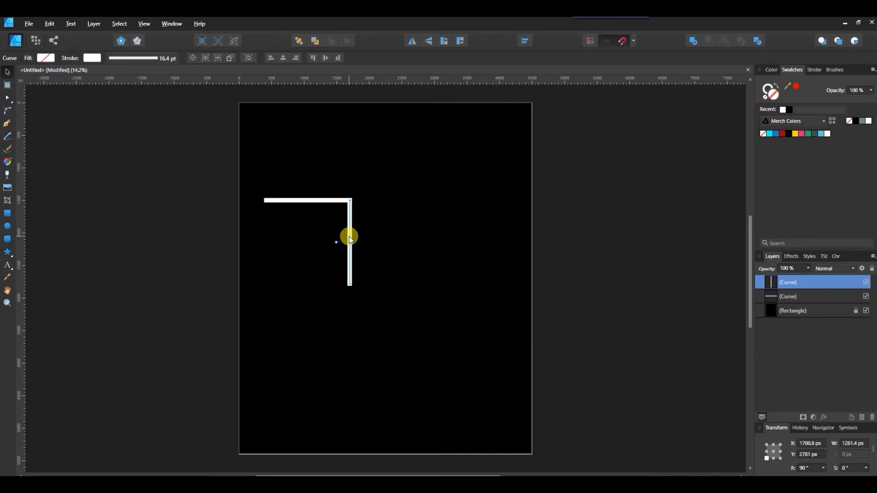
# Complete the square by copying the vertical line to the left end and the top line to the lower ends
pyautogui.moveTo(350, 237); pyautogui.dragTo(266, 229)
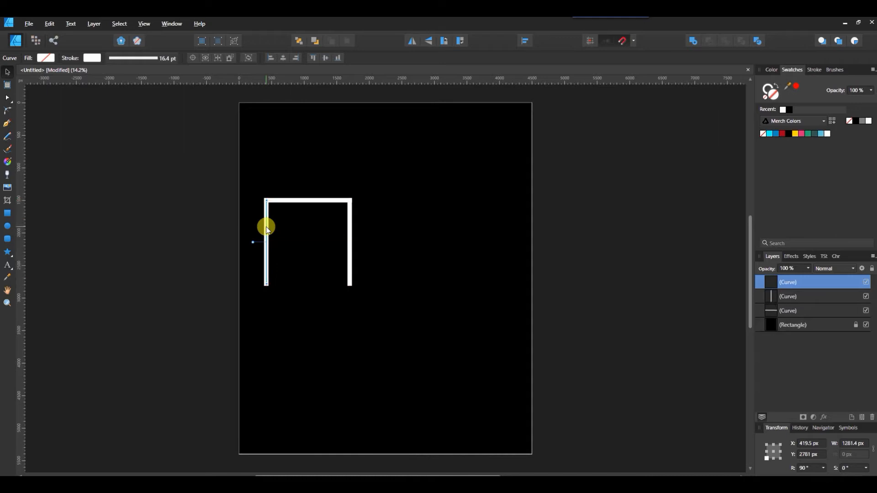
pyautogui.click(313, 201)
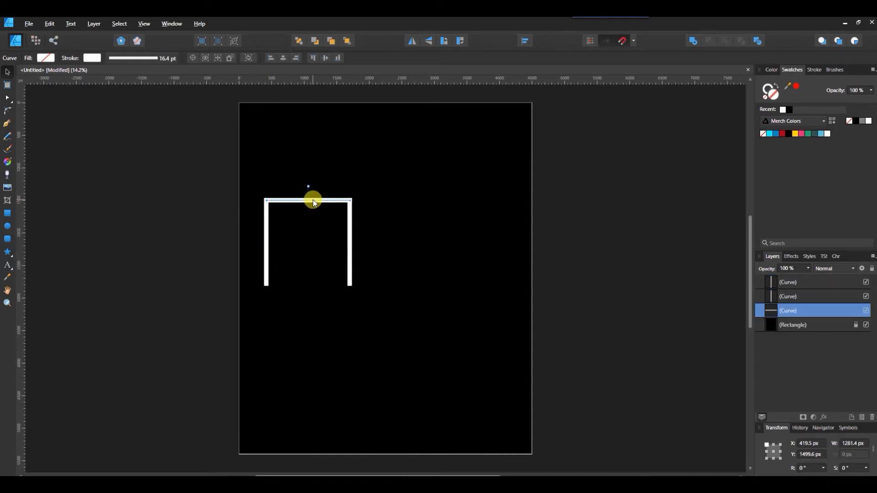
pyautogui.moveTo(314, 200); pyautogui.dragTo(309, 285)
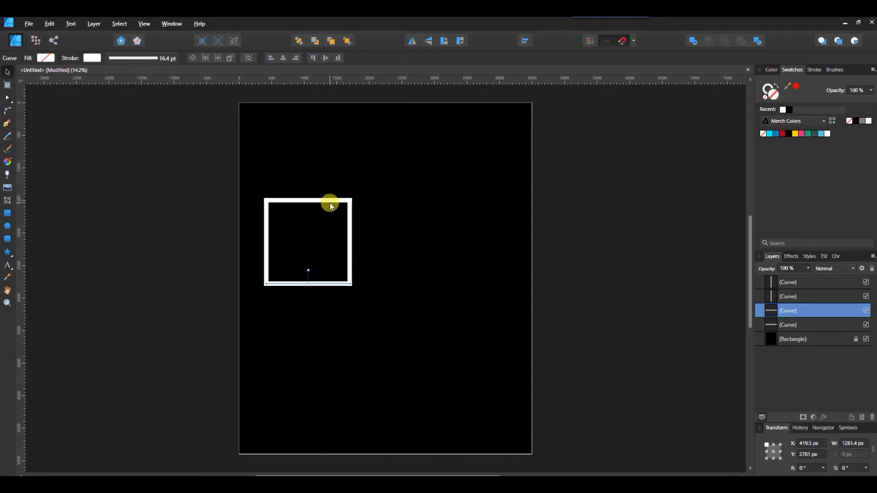
# Change the strokes of the square's top and bottom lines to the sampled red, swapping it from fill to stroke
pyautogui.click(303, 200)
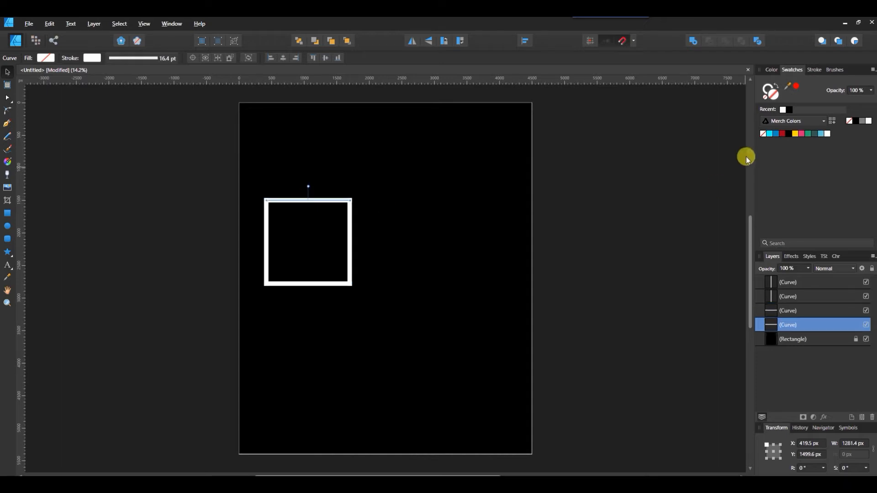
pyautogui.moveTo(795, 86); pyautogui.dragTo(353, 254)
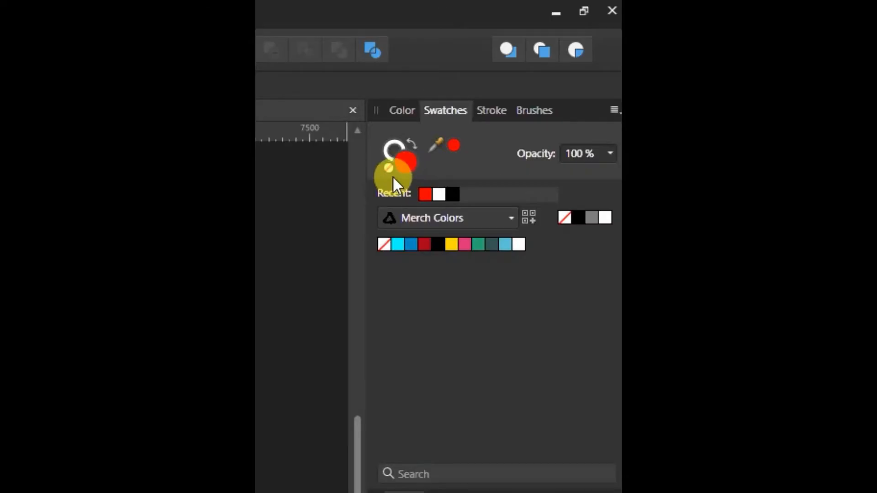
pyautogui.click(409, 144)
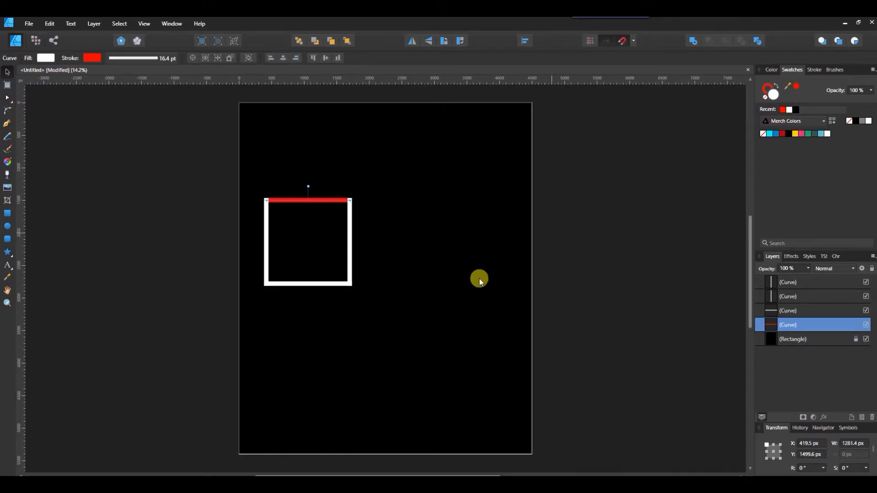
pyautogui.click(311, 284)
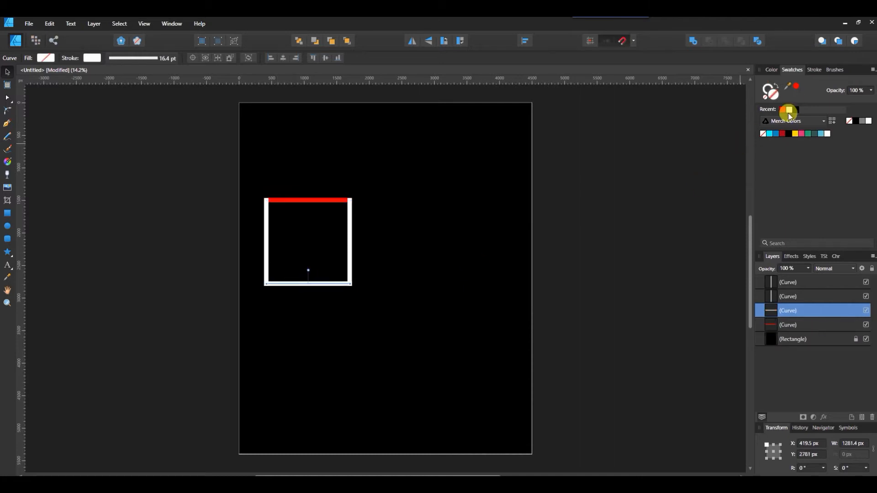
pyautogui.click(796, 86)
pyautogui.click(779, 90)
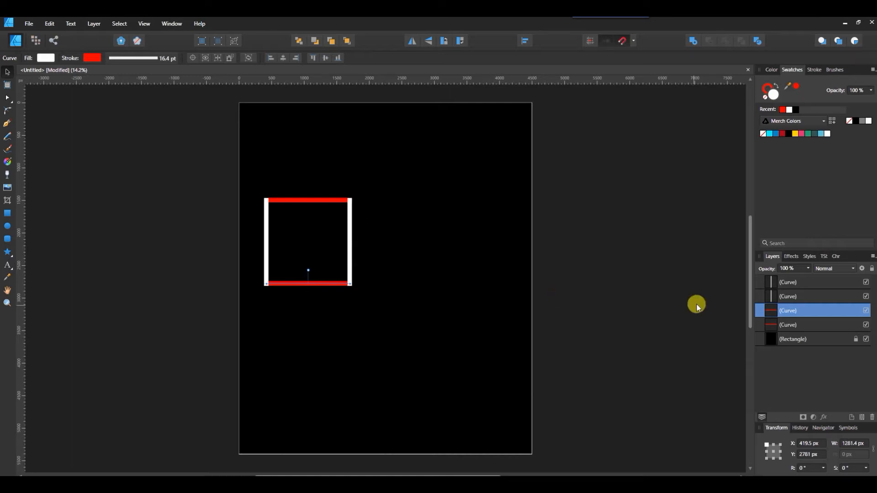
# Move both red horizontal lines to the front, above the white vertical lines
pyautogui.keyDown('shift'); pyautogui.click(794, 325); pyautogui.keyUp('shift')
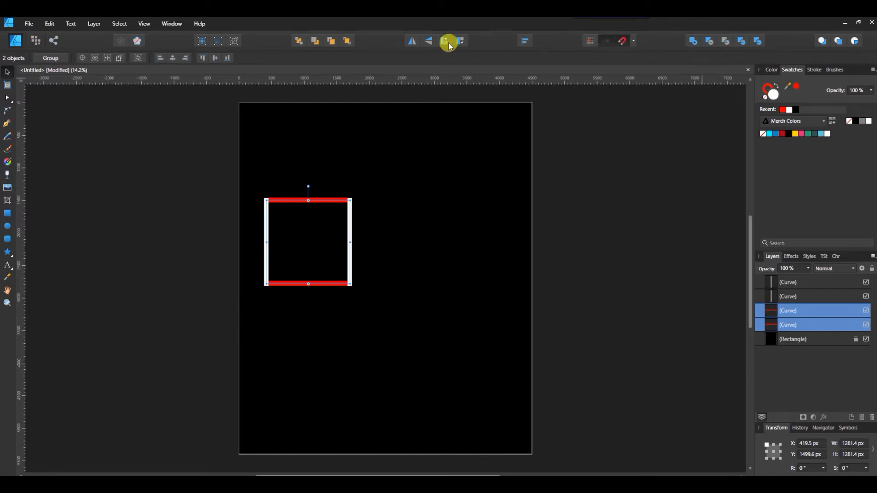
pyautogui.click(343, 39)
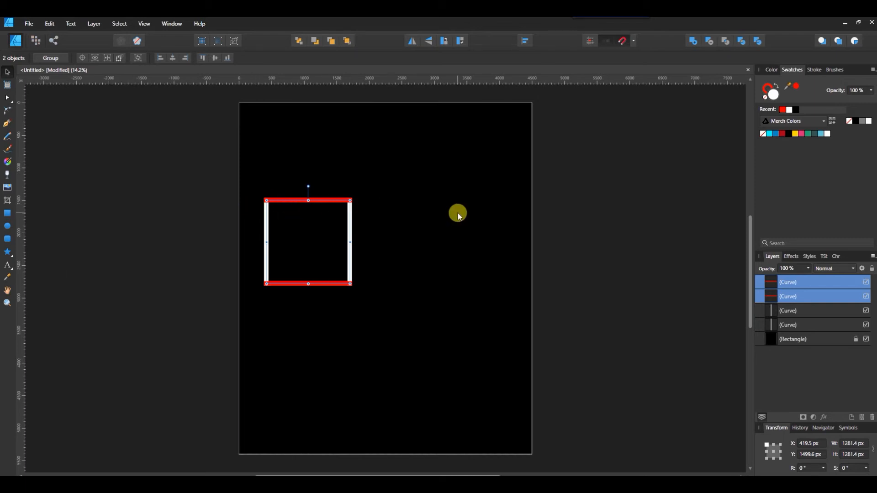
# Change the strokes of the square's two vertical lines to the blue Merch Colors swatch
pyautogui.click(801, 311)
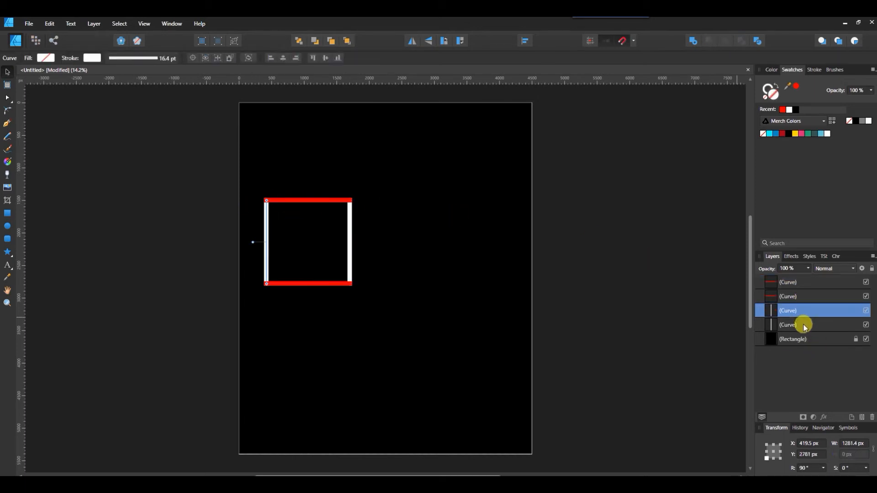
pyautogui.keyDown('shift'); pyautogui.click(805, 326); pyautogui.keyUp('shift')
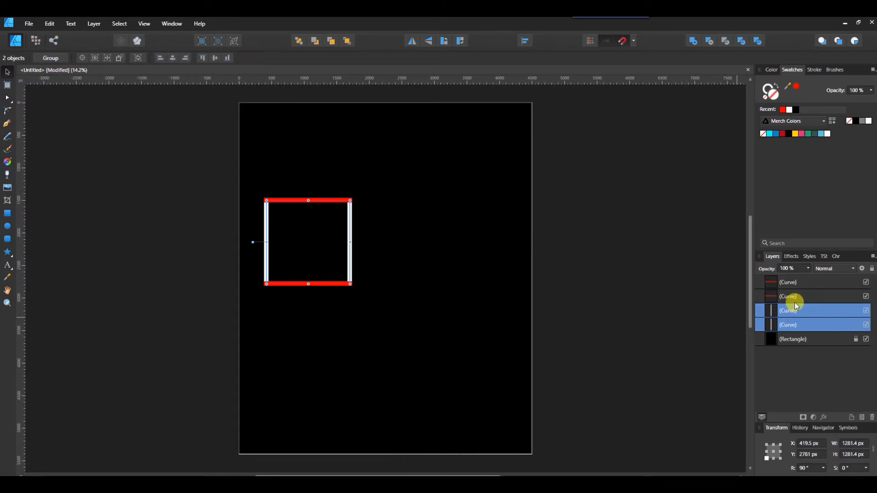
pyautogui.click(776, 134)
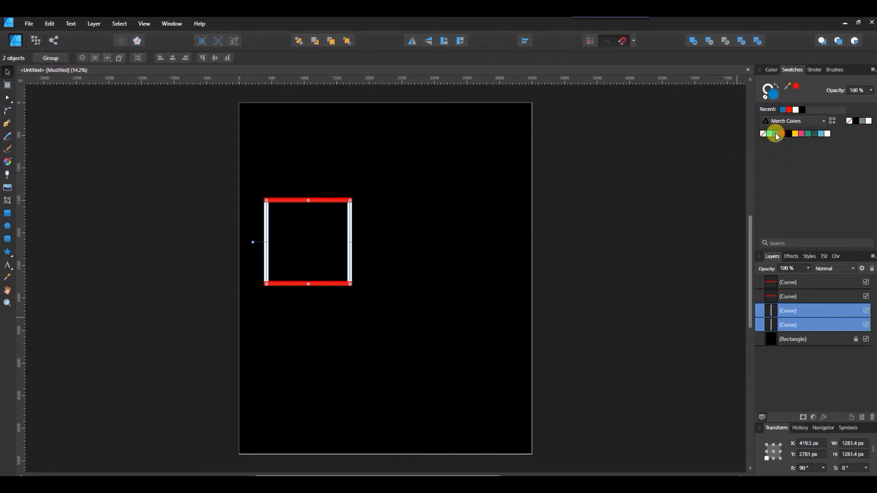
pyautogui.click(777, 84)
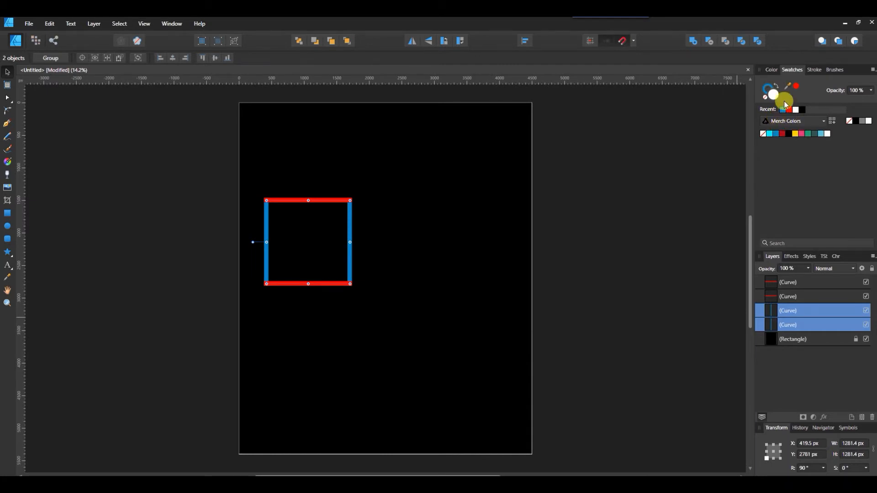
# Change the vertical lines' stroke to a bright green with full saturation and remove their fill
pyautogui.click(772, 72)
pyautogui.click(847, 136)
pyautogui.moveTo(846, 136); pyautogui.dragTo(804, 155)
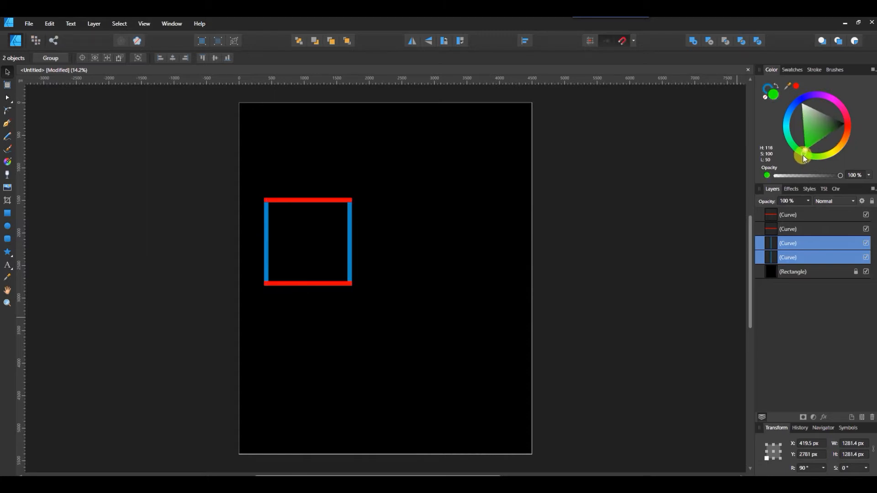
pyautogui.click(774, 84)
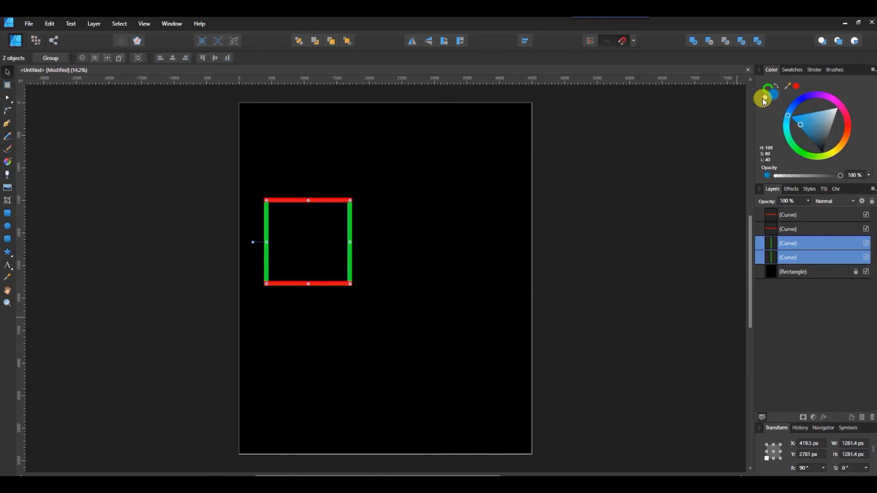
pyautogui.click(766, 97)
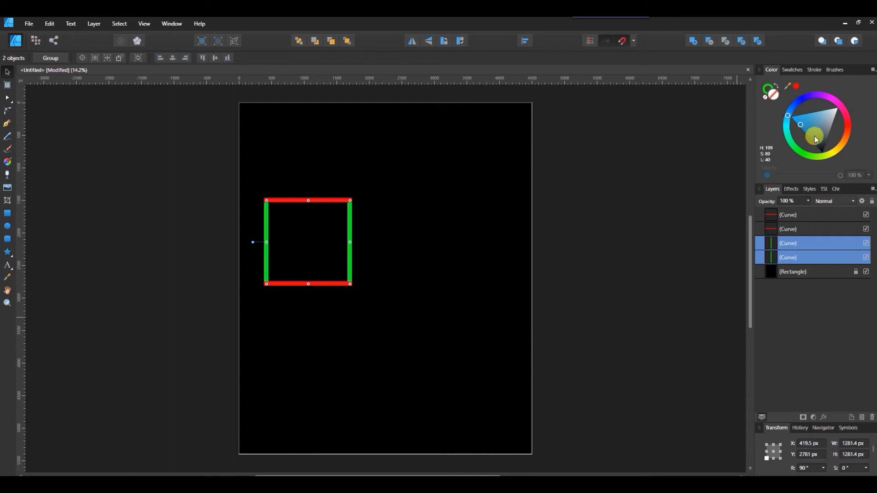
pyautogui.click(793, 69)
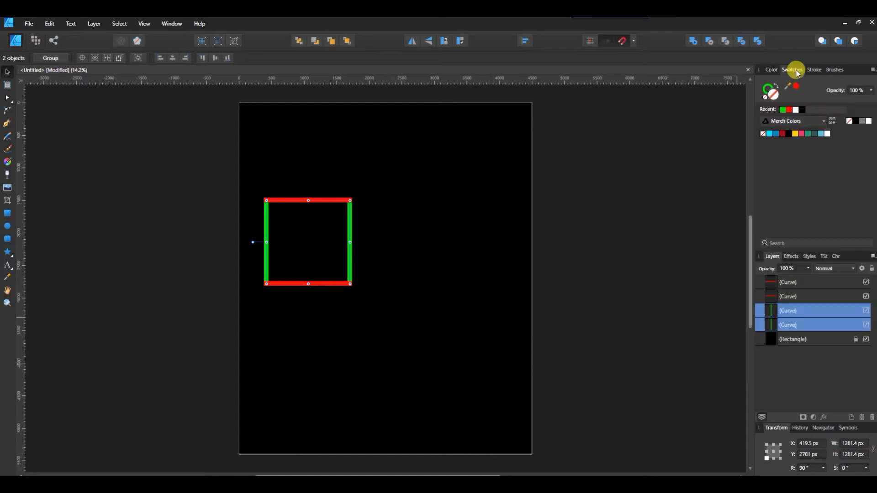
pyautogui.click(772, 70)
pyautogui.moveTo(788, 116)
pyautogui.mouseDown()
pyautogui.moveTo(802, 94)
pyautogui.moveTo(792, 107)
pyautogui.mouseUp()
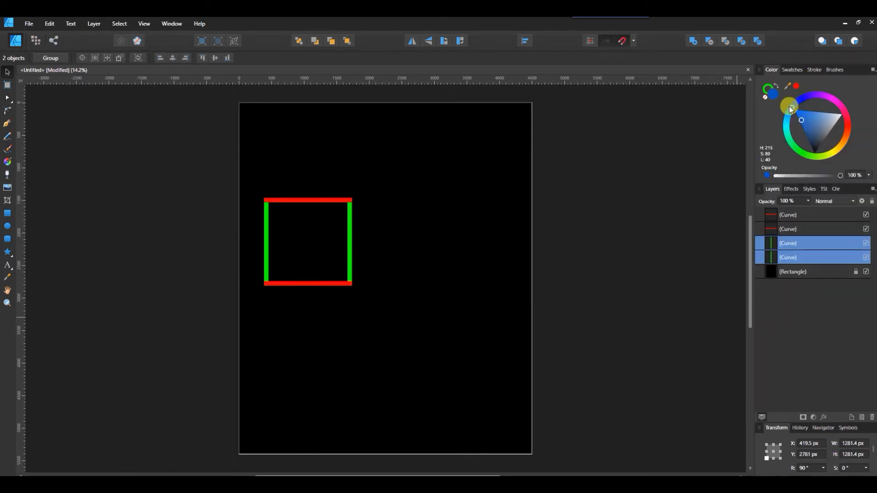
pyautogui.click(764, 98)
# Shift the stroke hue of the square's two vertical lines to magenta
pyautogui.click(770, 91)
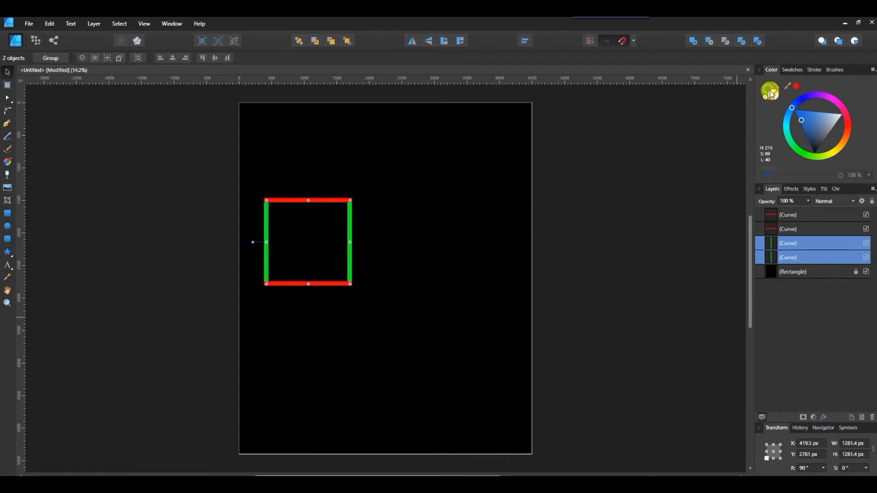
pyautogui.click(771, 85)
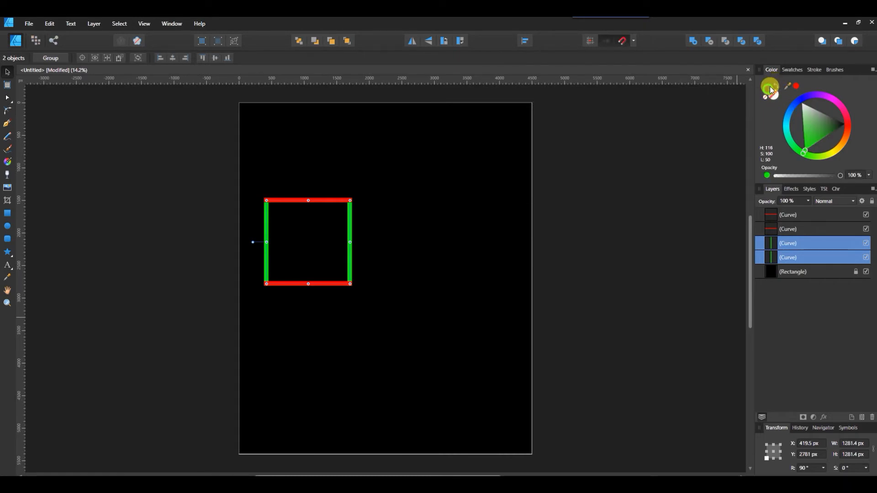
pyautogui.moveTo(806, 154); pyautogui.dragTo(799, 145)
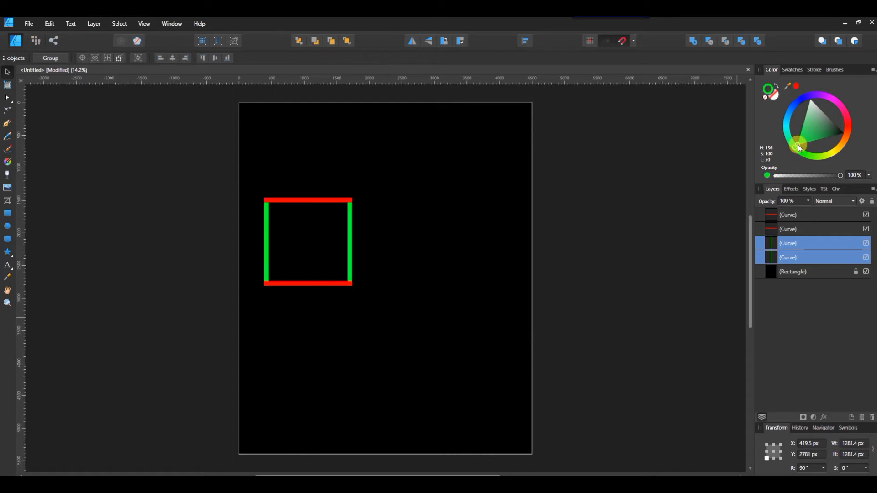
pyautogui.moveTo(799, 147)
pyautogui.mouseDown()
pyautogui.moveTo(787, 128)
pyautogui.moveTo(807, 91)
pyautogui.moveTo(801, 101)
pyautogui.moveTo(832, 94)
pyautogui.mouseUp()
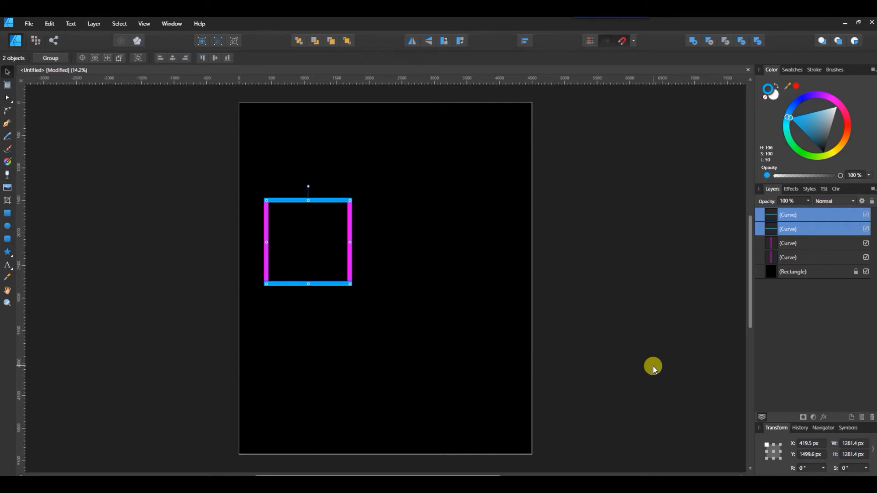
# Group the four lines of the square into one object
pyautogui.click(804, 218)
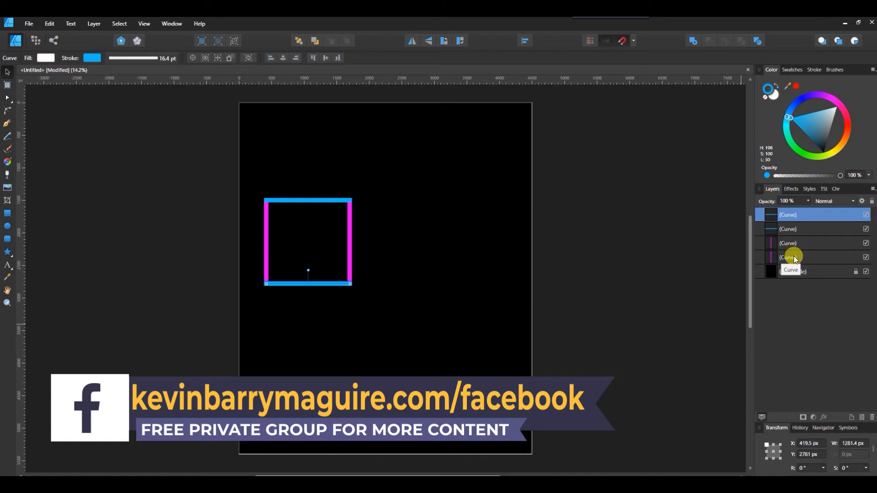
pyautogui.keyDown('shift'); pyautogui.click(793, 258); pyautogui.keyUp('shift')
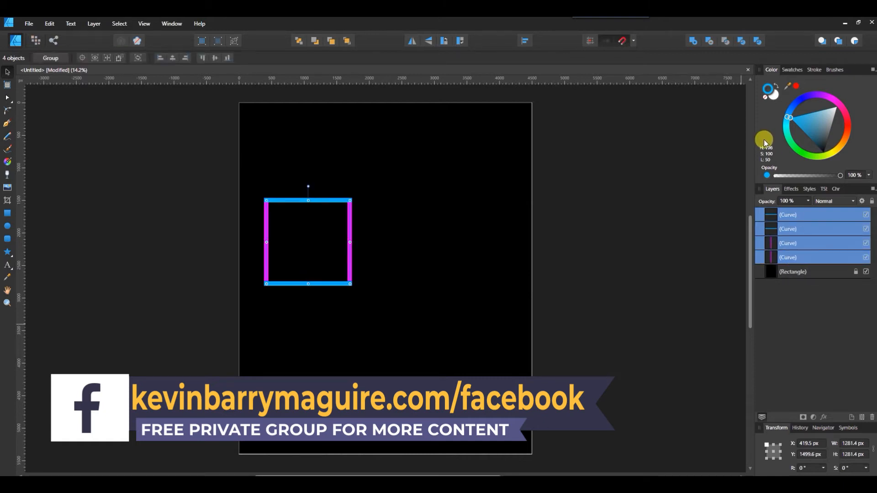
pyautogui.hotkey('ctrl', 'g')
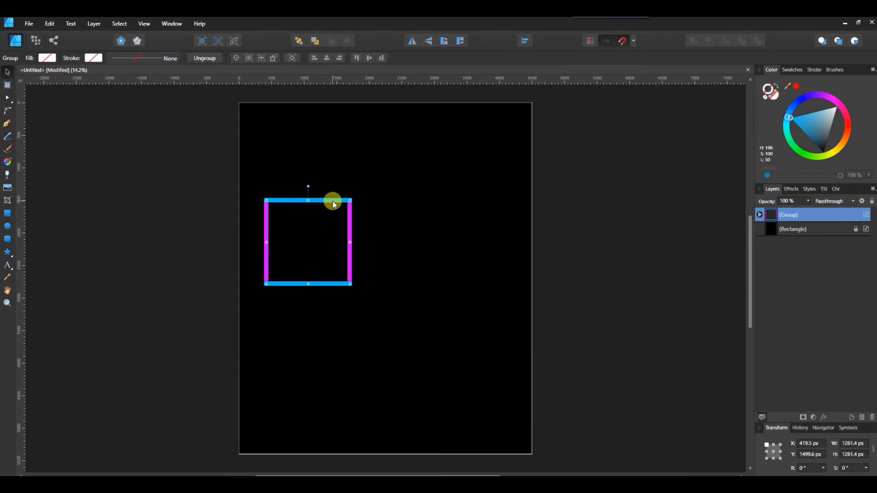
# Copy the square frame twice to form a row of three, moving the original closer to the artboard's left edge
pyautogui.moveTo(333, 204); pyautogui.dragTo(498, 206)
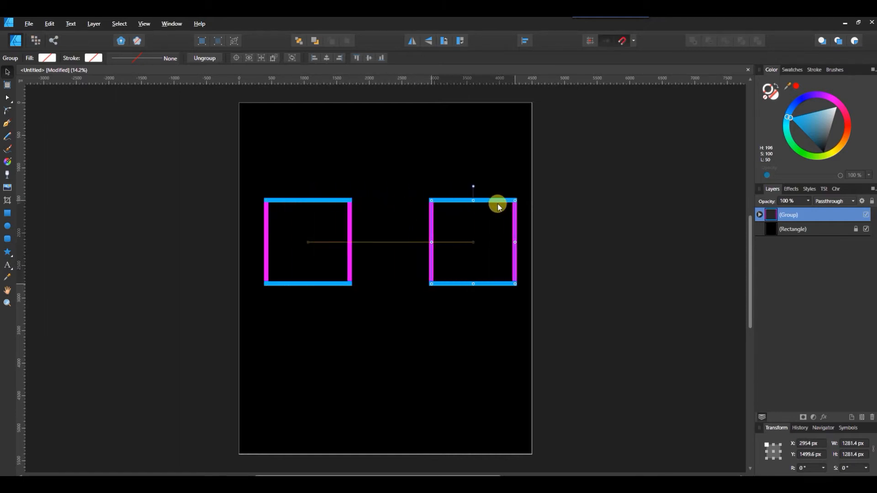
pyautogui.moveTo(298, 199); pyautogui.dragTo(283, 201)
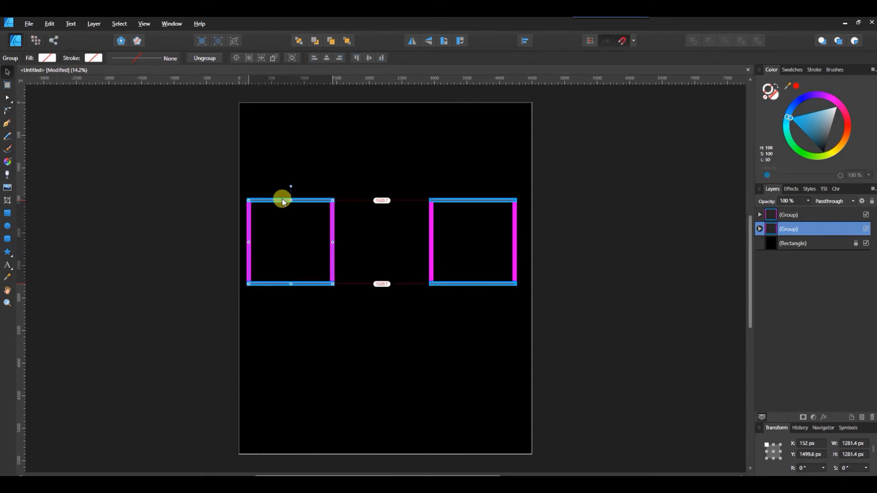
pyautogui.moveTo(282, 201); pyautogui.dragTo(373, 204)
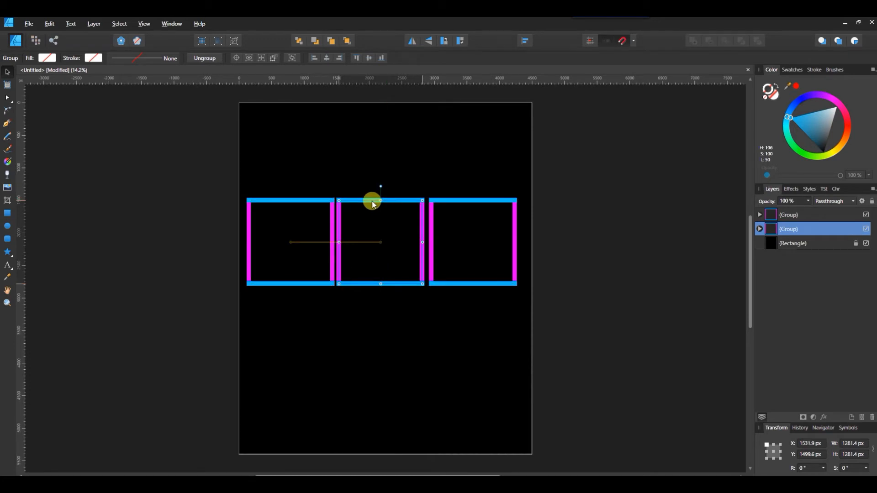
pyautogui.moveTo(373, 204); pyautogui.dragTo(373, 200)
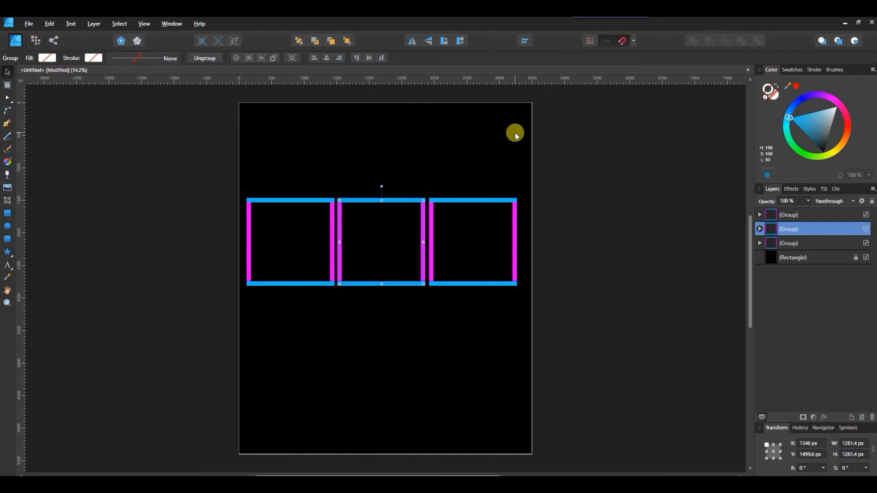
# Nudge the middle square right to X 1552 px to even out the gaps, and rotate it 90° to swap its side colours
pyautogui.press('Right')
pyautogui.press('Right')
pyautogui.press('Right')
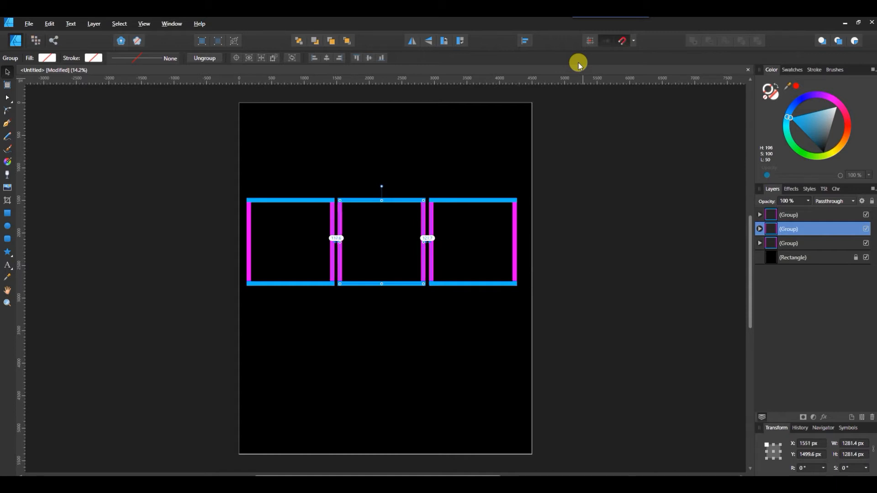
pyautogui.press('Right')
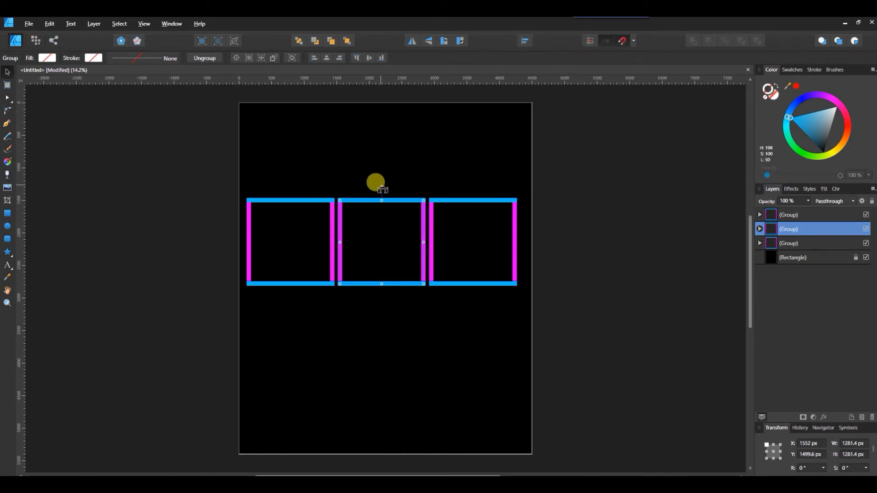
pyautogui.moveTo(371, 189); pyautogui.dragTo(326, 240)
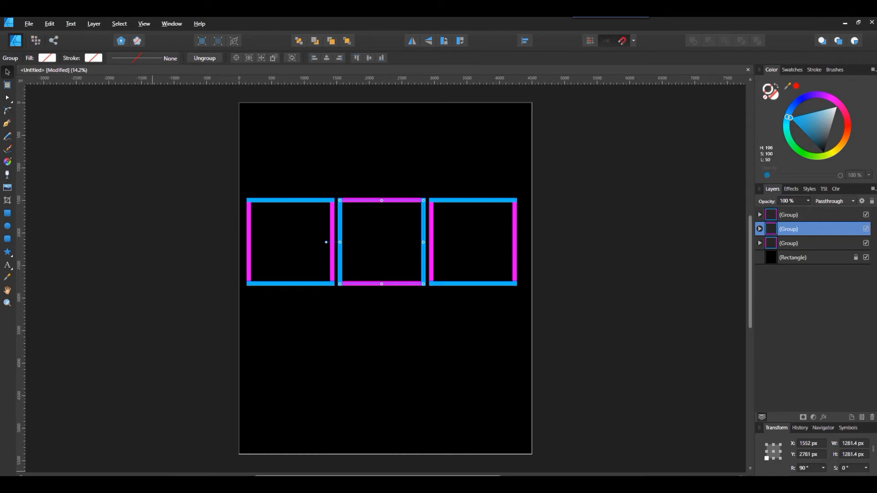
# Check the RBG element-tile shirt listings on Amazon in the browser and return to Affinity Designer
pyautogui.moveTo(100, 485)
pyautogui.click(100, 457)
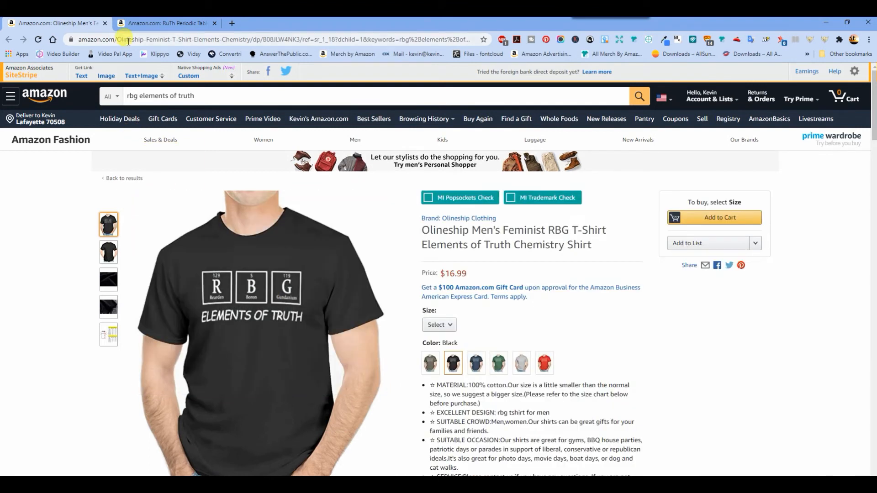
pyautogui.click(130, 23)
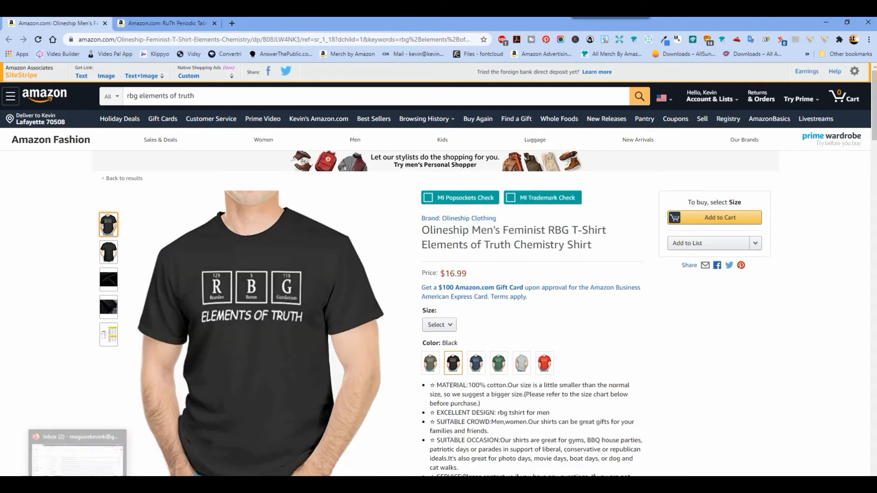
pyautogui.moveTo(325, 485)
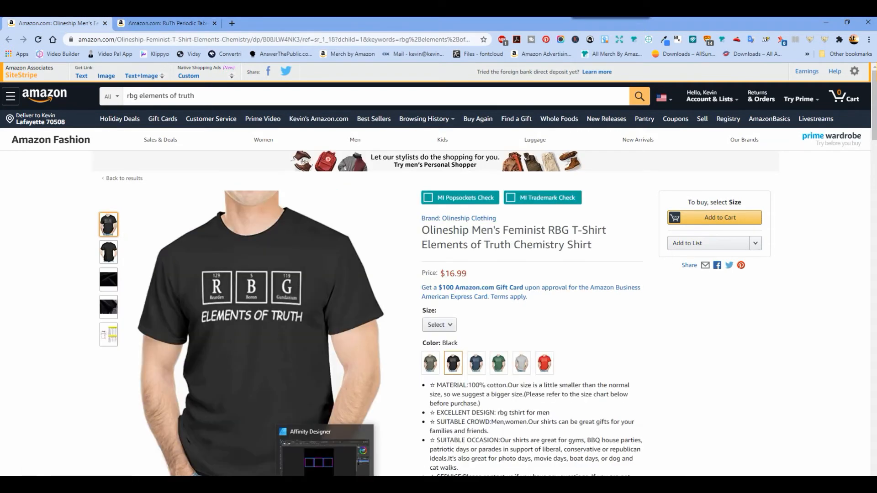
pyautogui.click(326, 451)
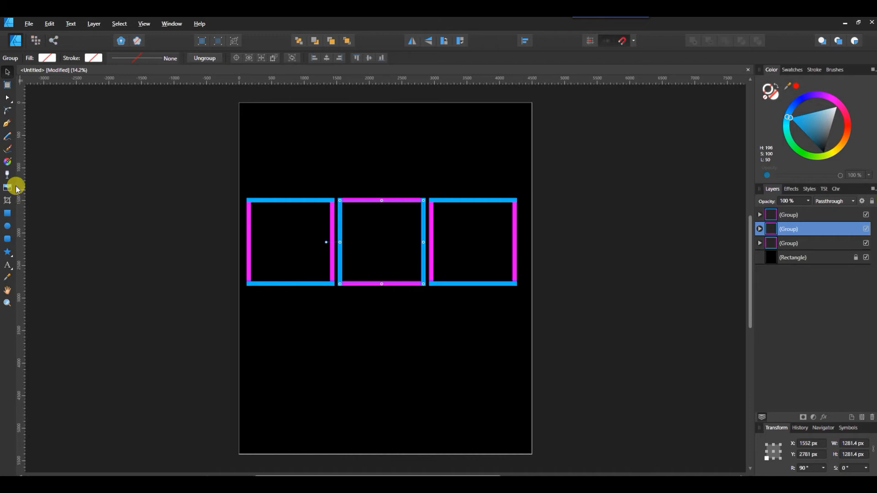
# Start artistic text at about 181.6 pt inside the first square and set its font to Wilson hawk
pyautogui.click(8, 267)
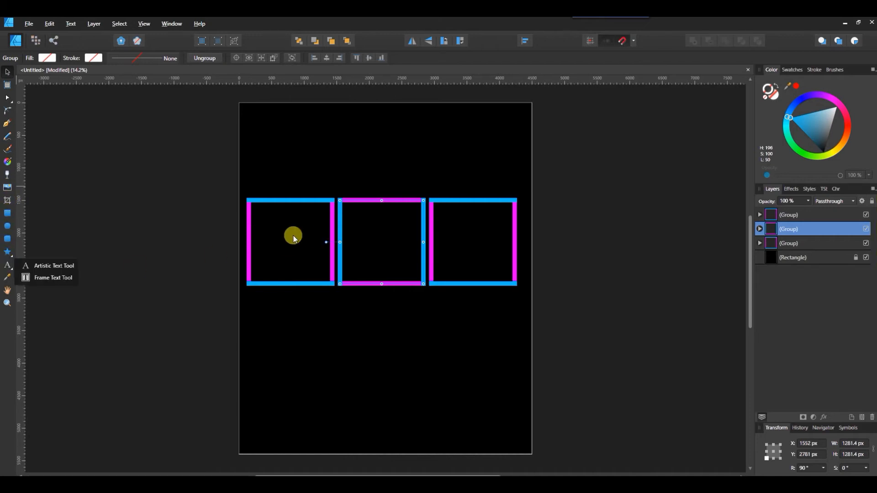
pyautogui.click(70, 266)
pyautogui.moveTo(260, 224); pyautogui.dragTo(313, 261)
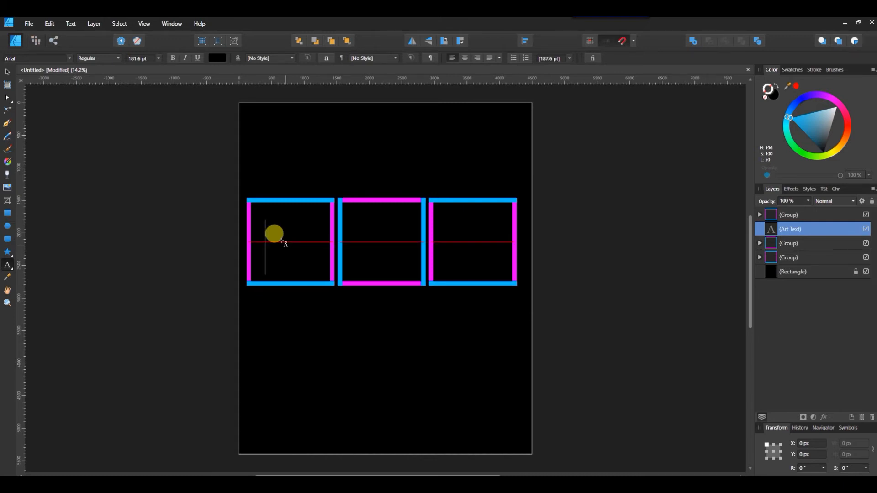
pyautogui.click(68, 59)
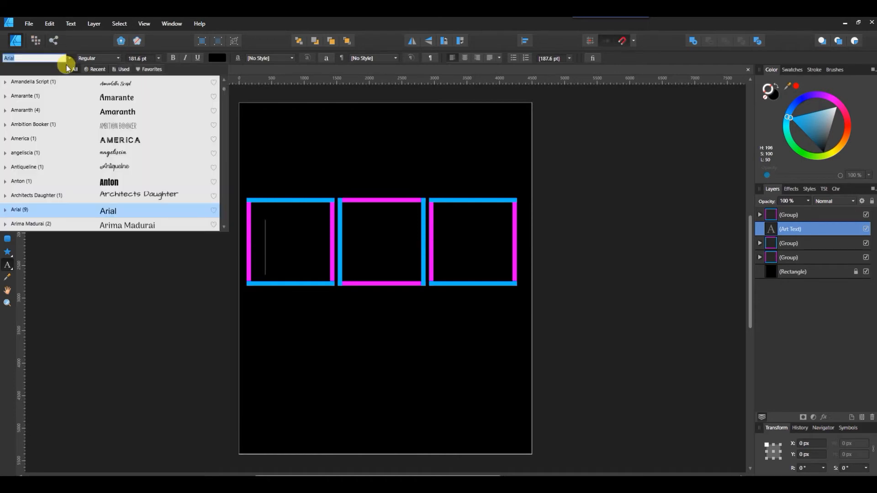
pyautogui.click(150, 68)
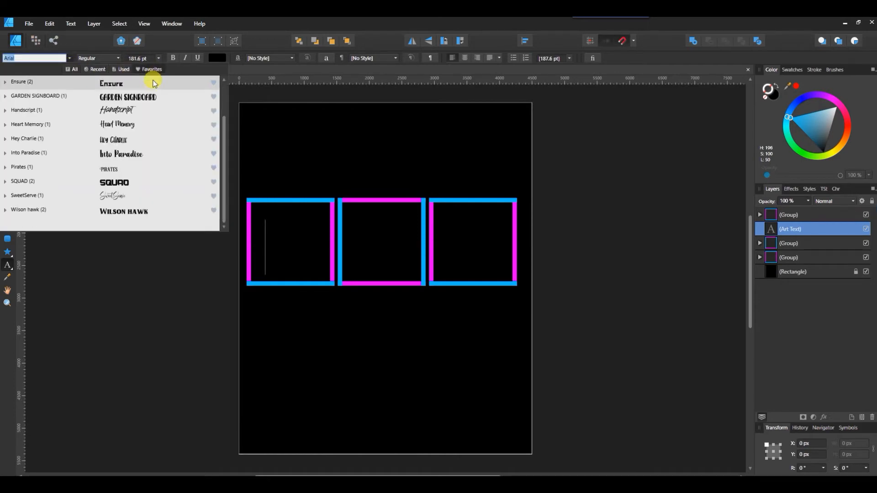
pyautogui.click(140, 210)
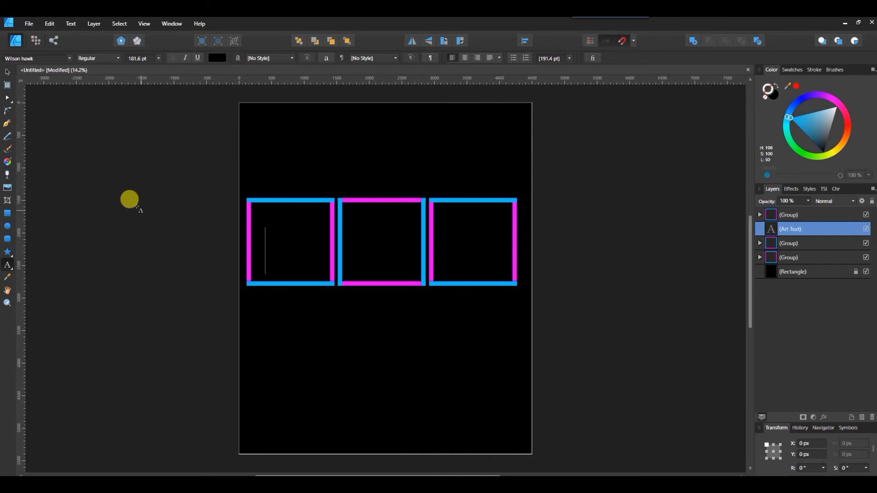
# Set the text colour to white and enter the letter R in the first square
pyautogui.click(213, 57)
pyautogui.click(275, 75)
pyautogui.click(222, 58)
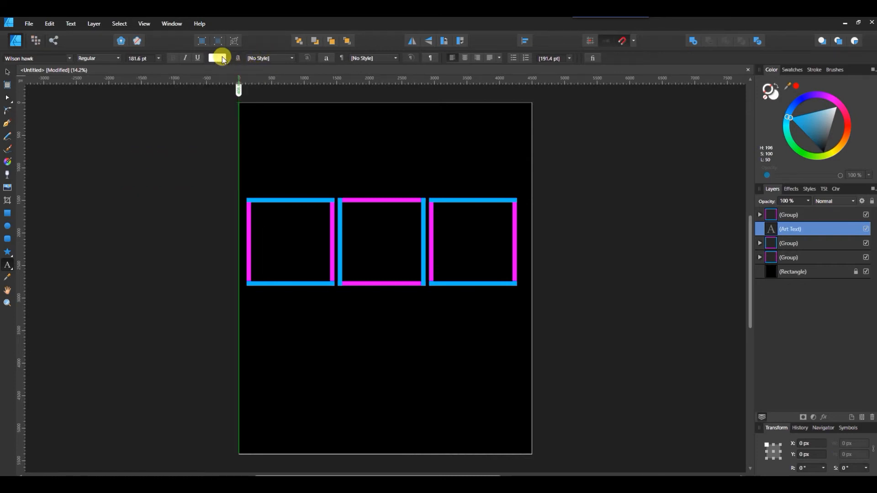
pyautogui.write('R')
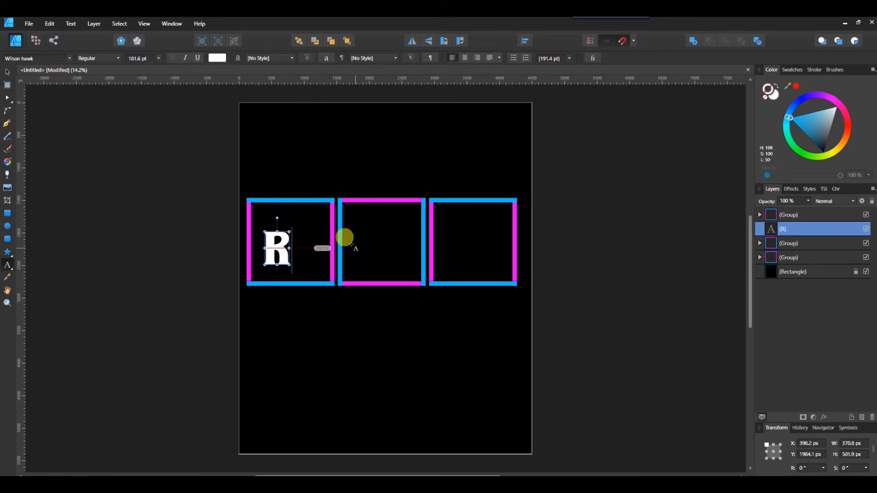
# Add the letter B as separate artistic text inside the middle square
pyautogui.press('Escape')
pyautogui.click(361, 247)
pyautogui.write('B')
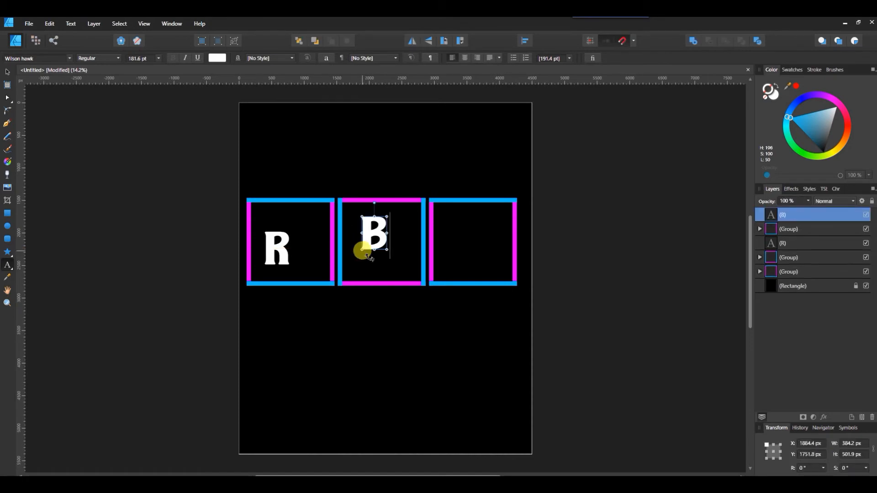
# Add the letter G as separate artistic text inside the third square
pyautogui.press('Escape')
pyautogui.click(457, 249)
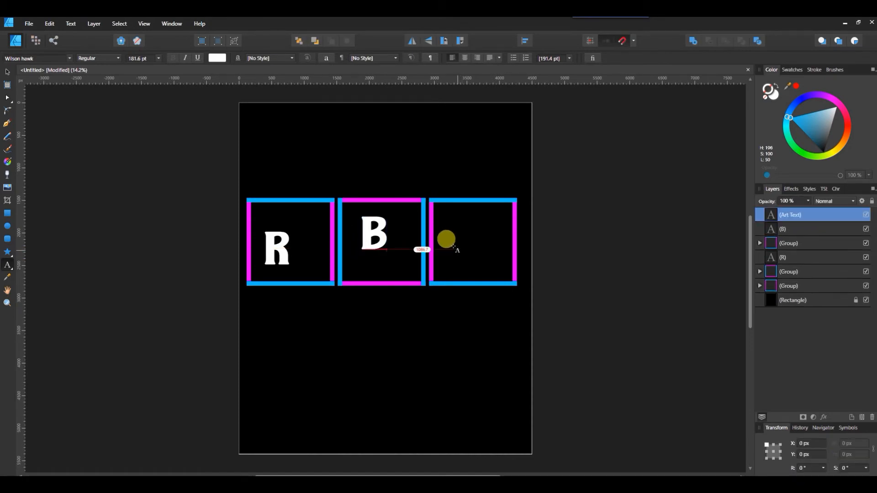
pyautogui.write('G')
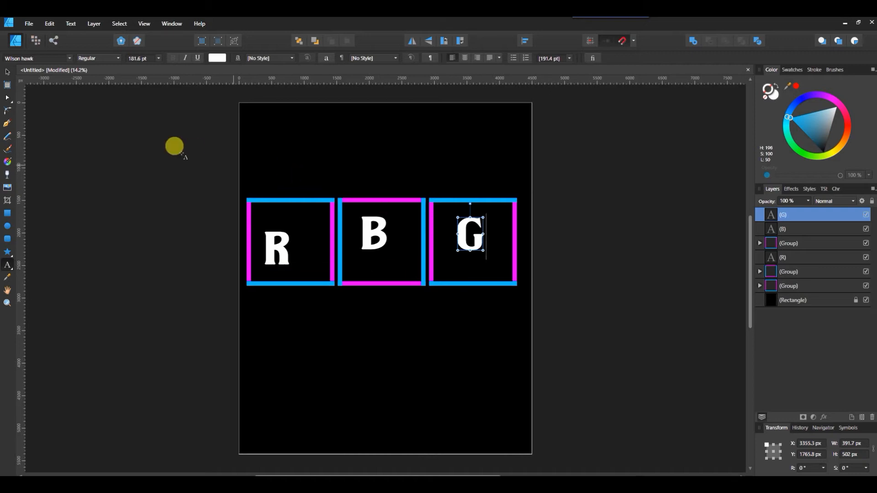
pyautogui.click(7, 72)
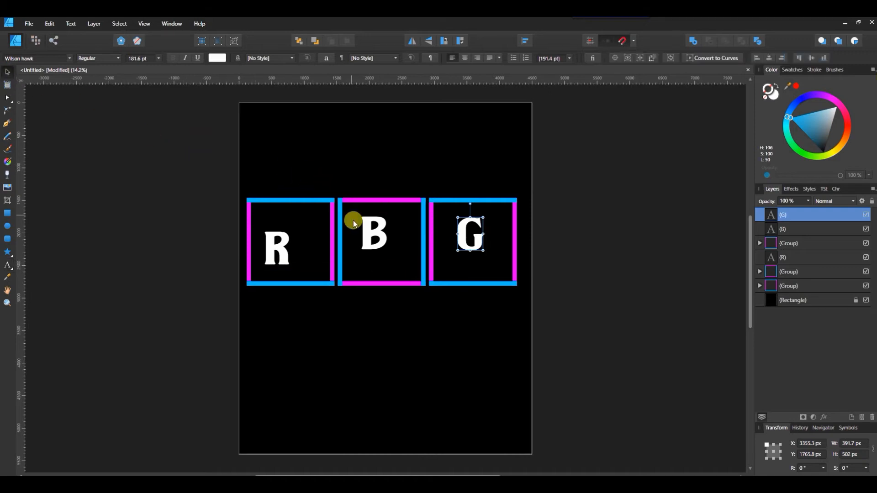
# Move the letters B, G and R so each sits roughly centred in its own square at a matching height
pyautogui.doubleClick(375, 233)
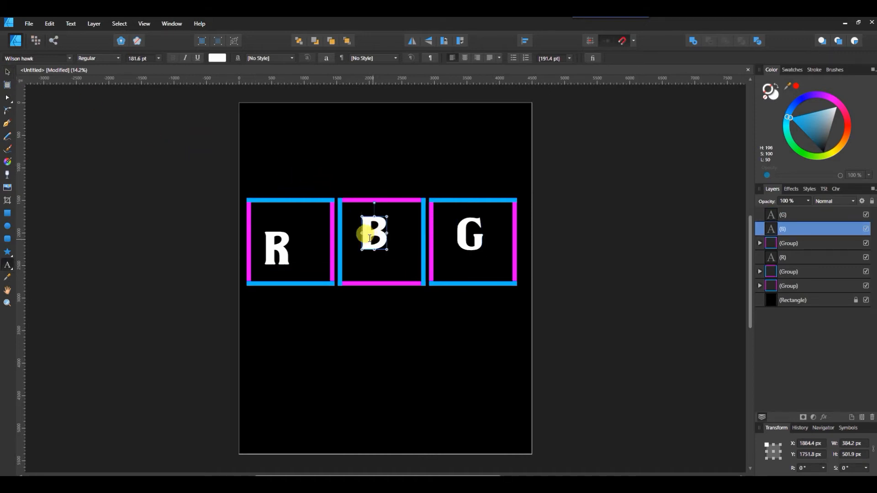
pyautogui.press('Escape')
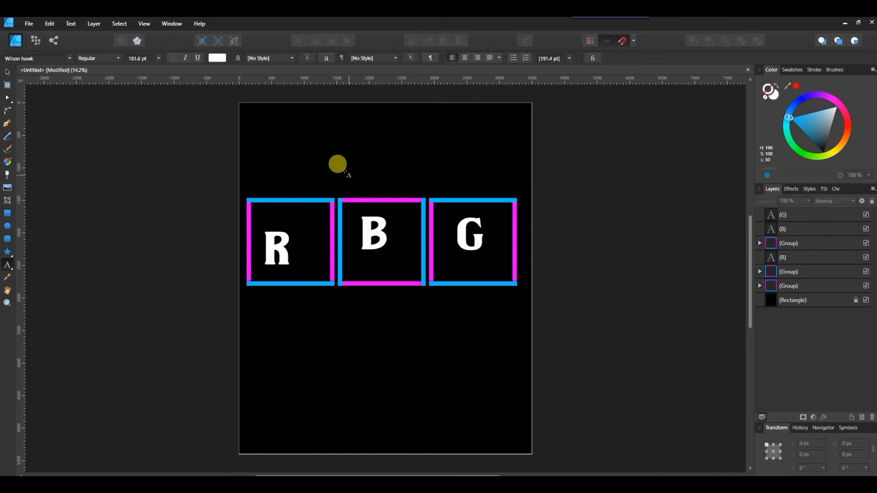
pyautogui.press('v')
pyautogui.moveTo(370, 223); pyautogui.dragTo(378, 234)
pyautogui.moveTo(463, 230); pyautogui.dragTo(465, 238)
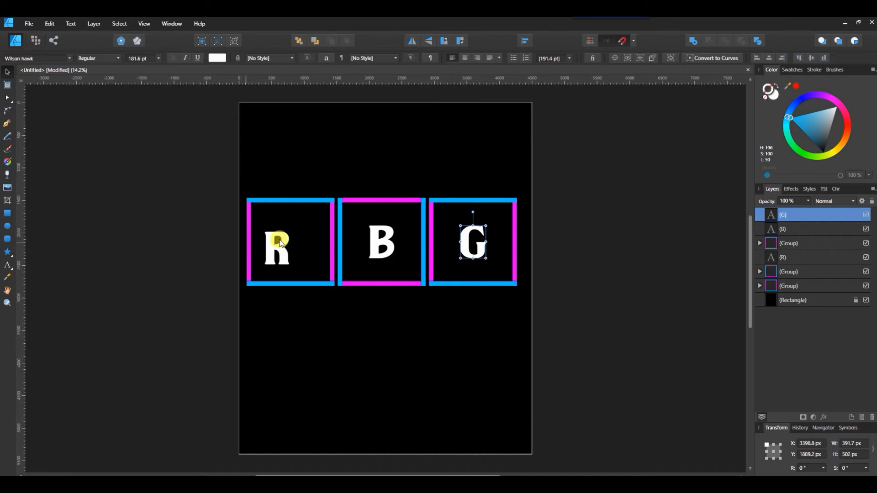
pyautogui.moveTo(276, 247); pyautogui.dragTo(288, 241)
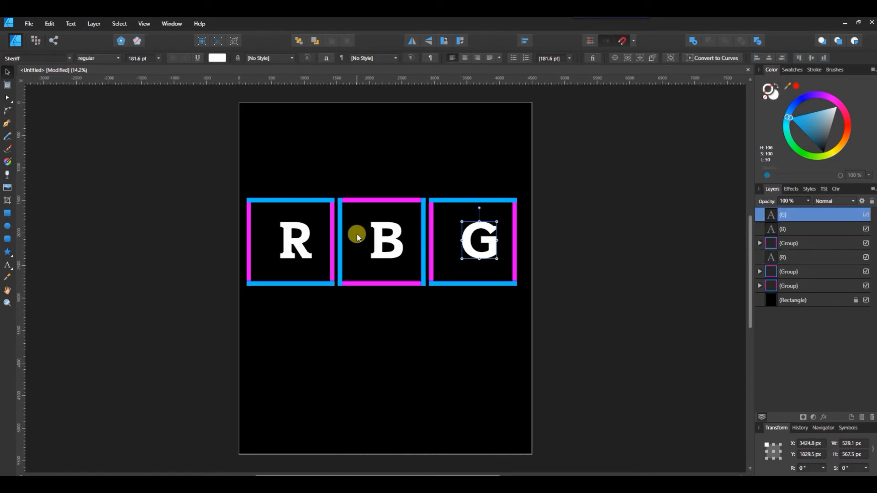
# Choose Sheriff from the used fonts for the letter G
pyautogui.click(67, 59)
pyautogui.click(69, 58)
pyautogui.click(71, 59)
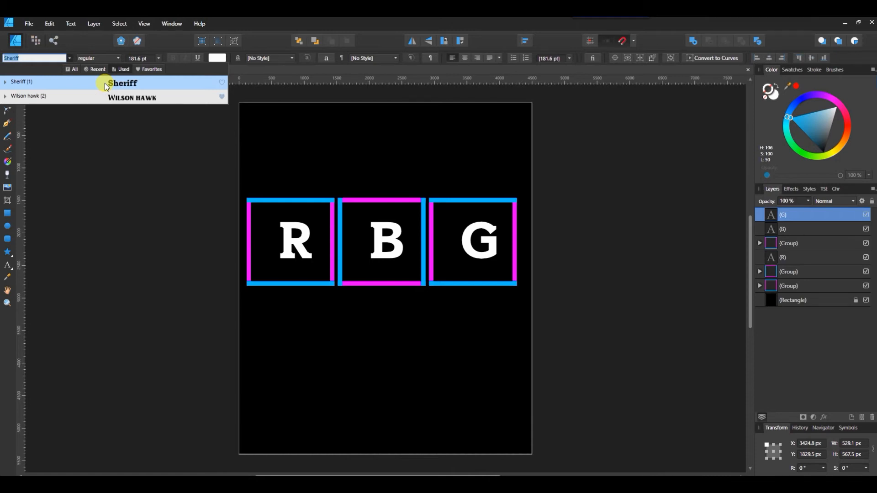
pyautogui.click(105, 83)
# Shift the three square frames together to about X 201 px, Y 1473 px to centre them around the letters
pyautogui.click(287, 202)
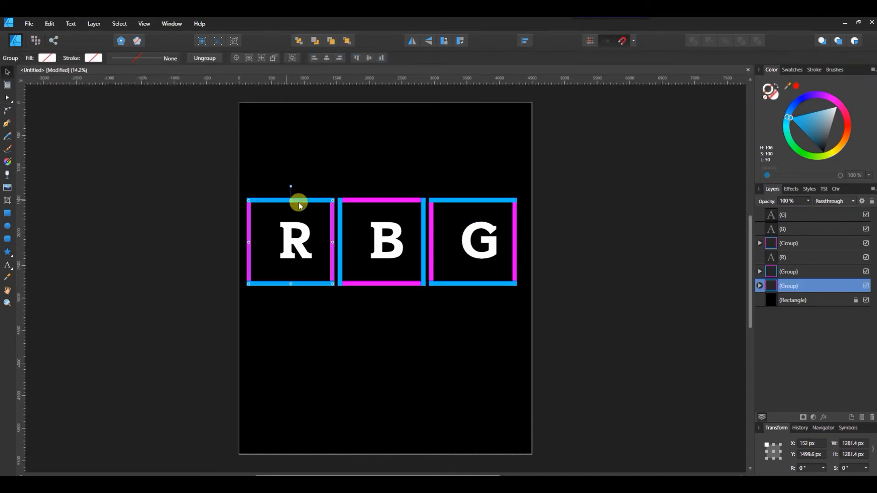
pyautogui.keyDown('shift'); pyautogui.click(376, 202); pyautogui.keyUp('shift')
pyautogui.keyDown('shift'); pyautogui.click(449, 204); pyautogui.keyUp('shift')
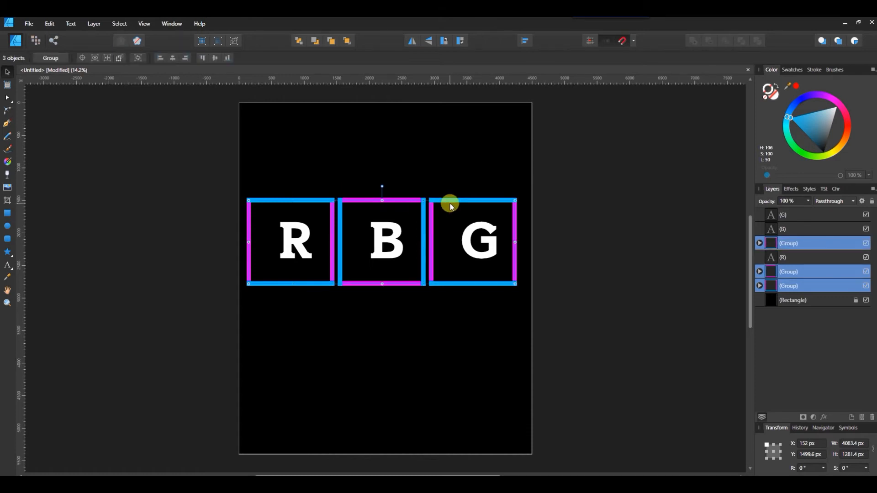
pyautogui.moveTo(367, 200); pyautogui.dragTo(369, 200)
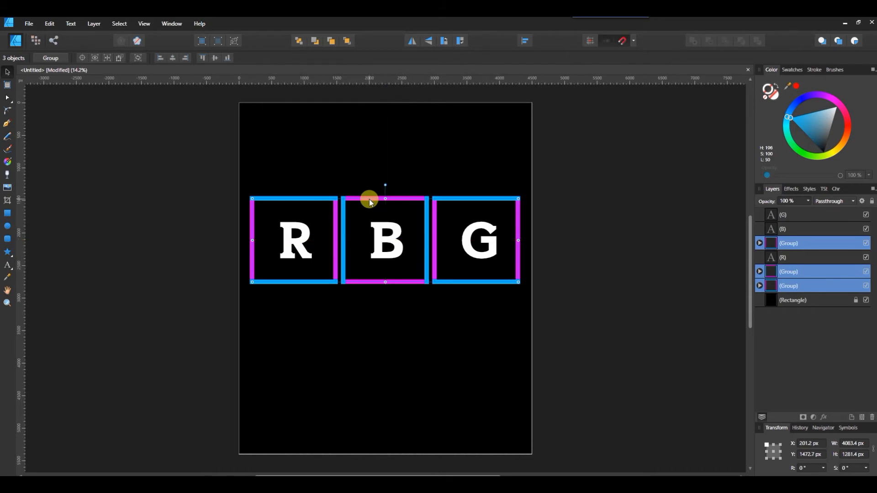
# Move all three squares and their letters together to the top of the canvas, at about Y 149 px
pyautogui.click(297, 242)
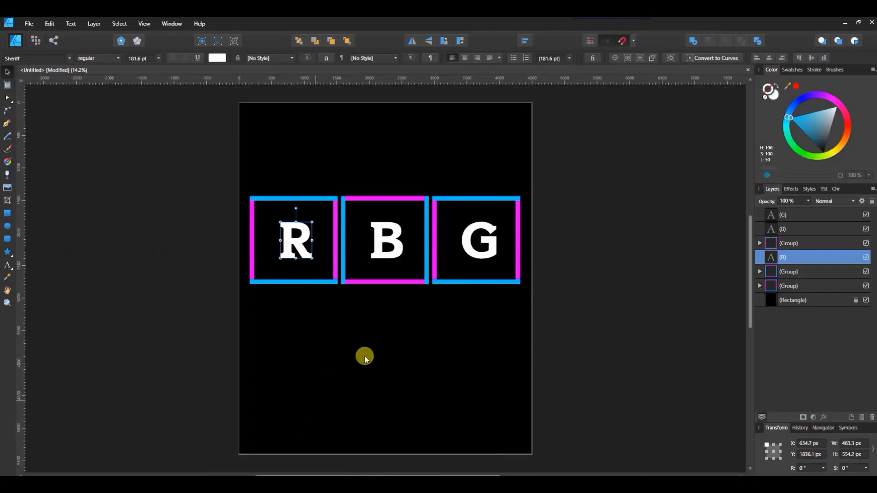
pyautogui.click(793, 286)
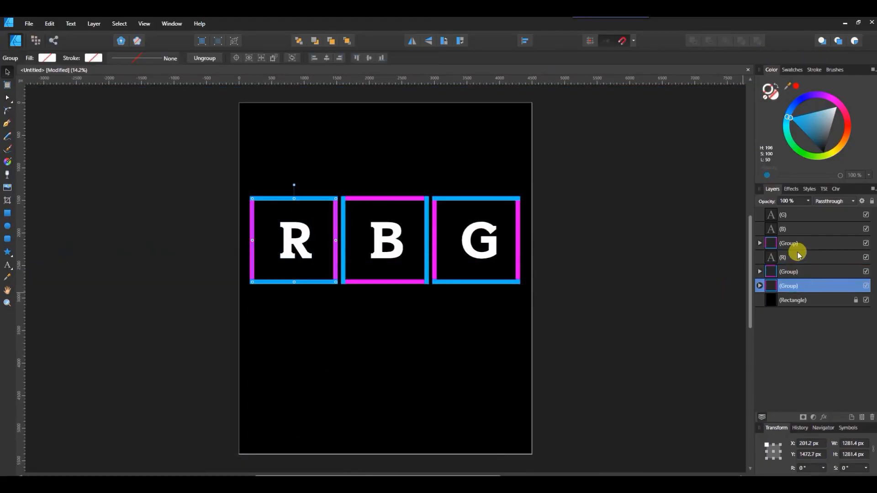
pyautogui.keyDown('shift'); pyautogui.click(795, 216); pyautogui.keyUp('shift')
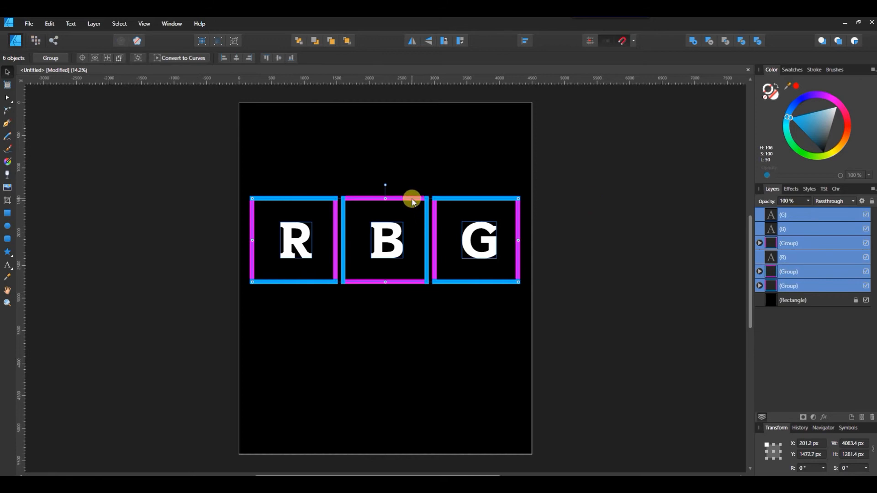
pyautogui.moveTo(412, 197); pyautogui.dragTo(413, 116)
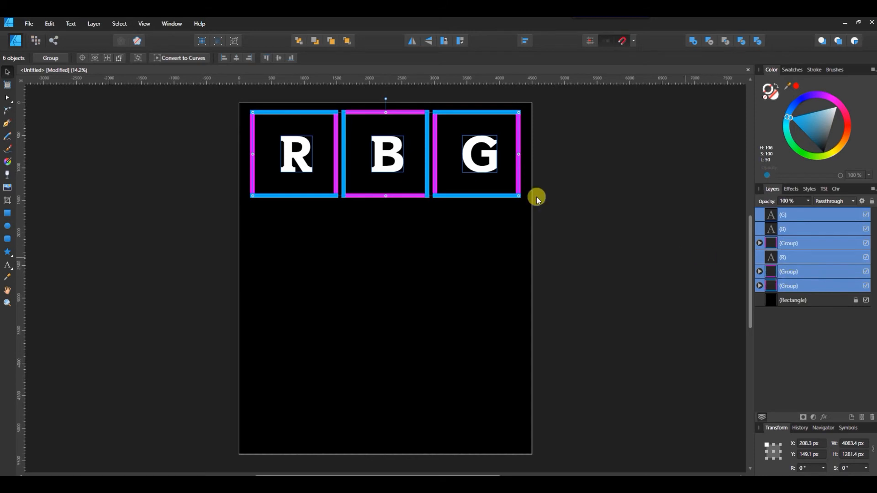
# Add the artistic text 1935 below the R tile and scale it down to about 56.1 pt
pyautogui.click(294, 163)
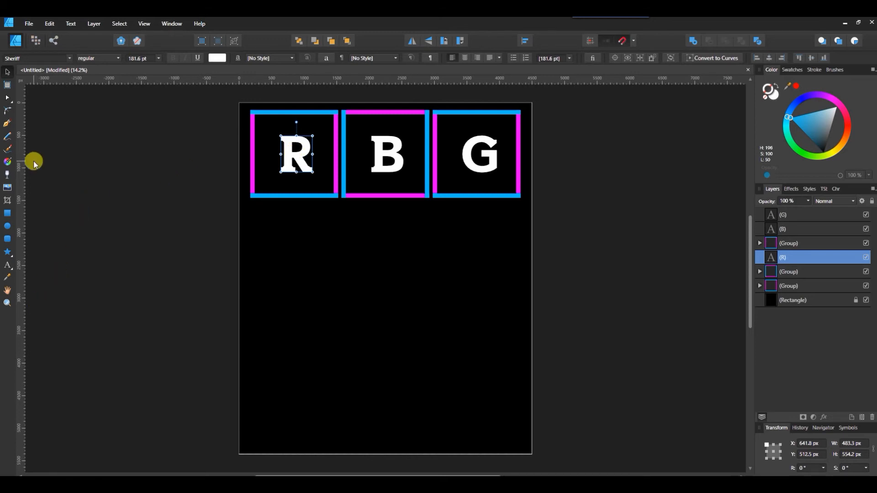
pyautogui.click(7, 265)
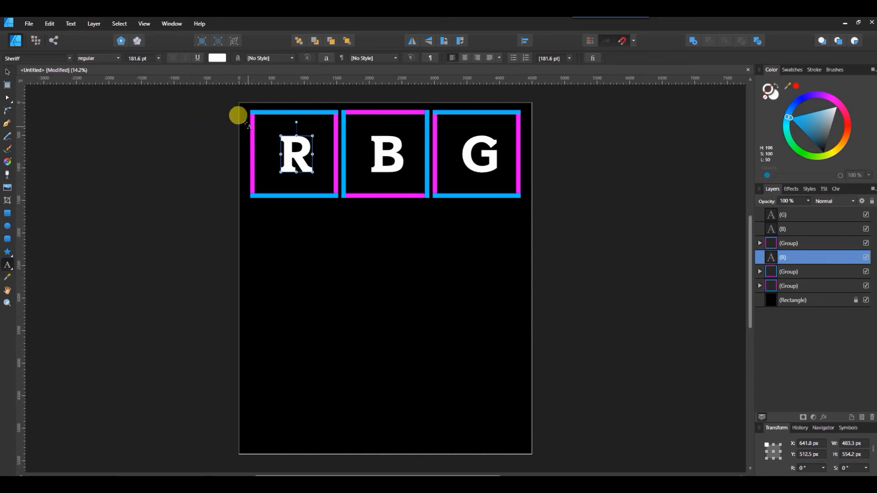
pyautogui.press('Escape')
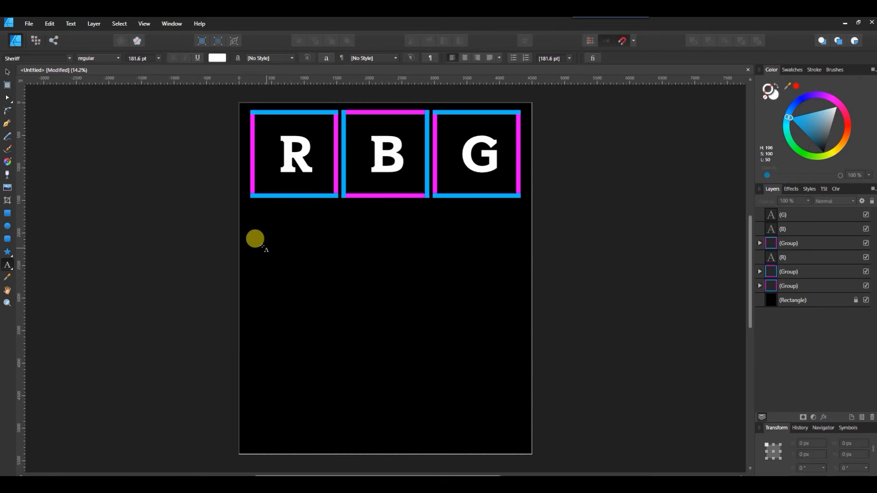
pyautogui.click(267, 262)
pyautogui.moveTo(266, 259); pyautogui.dragTo(301, 273)
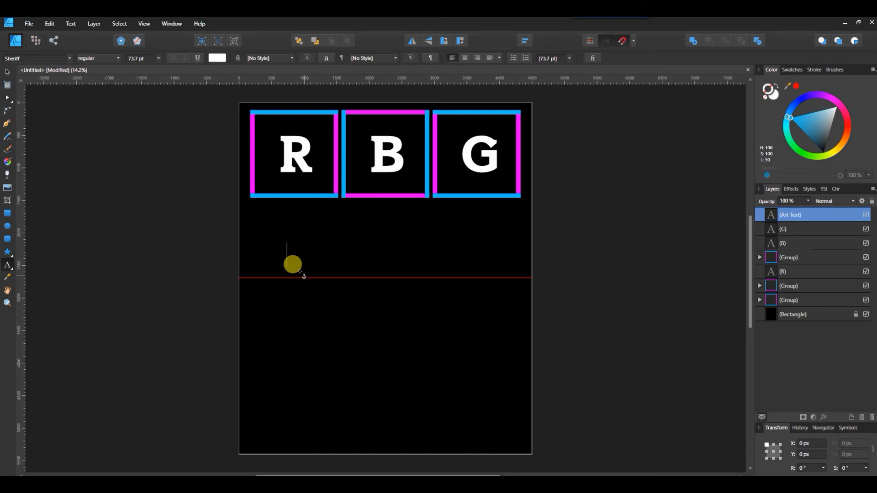
pyautogui.write('19')
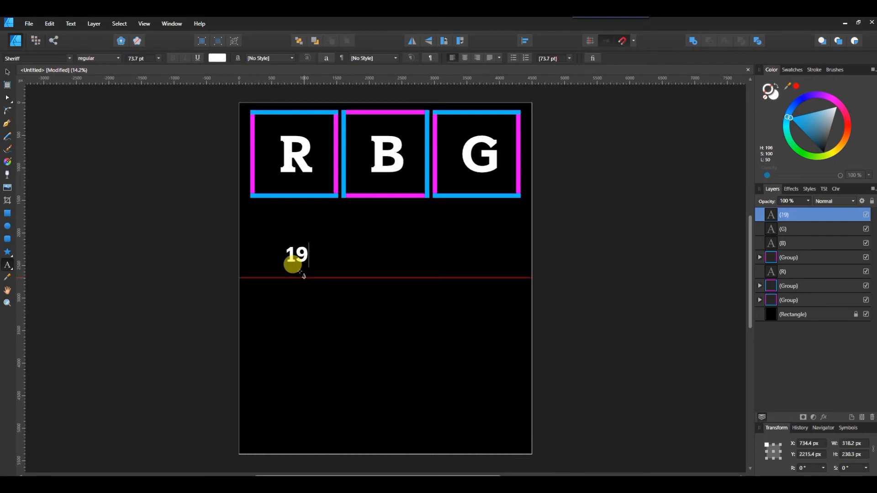
pyautogui.write('35')
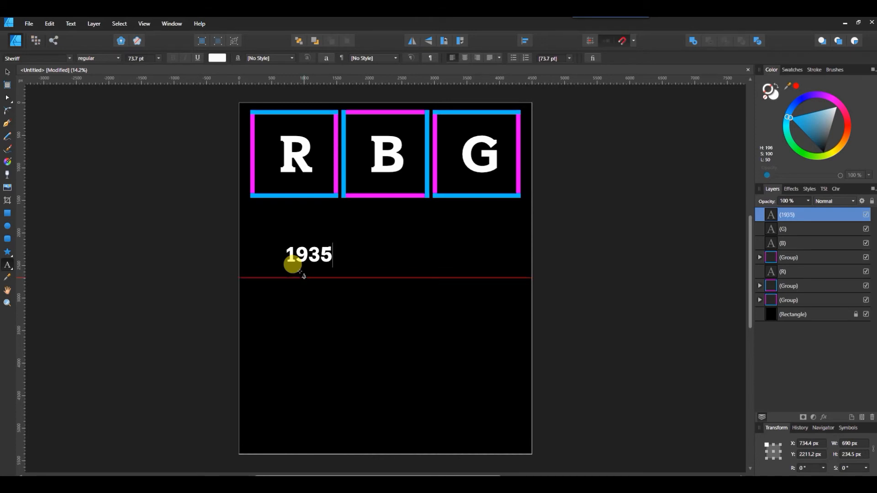
pyautogui.press('Escape')
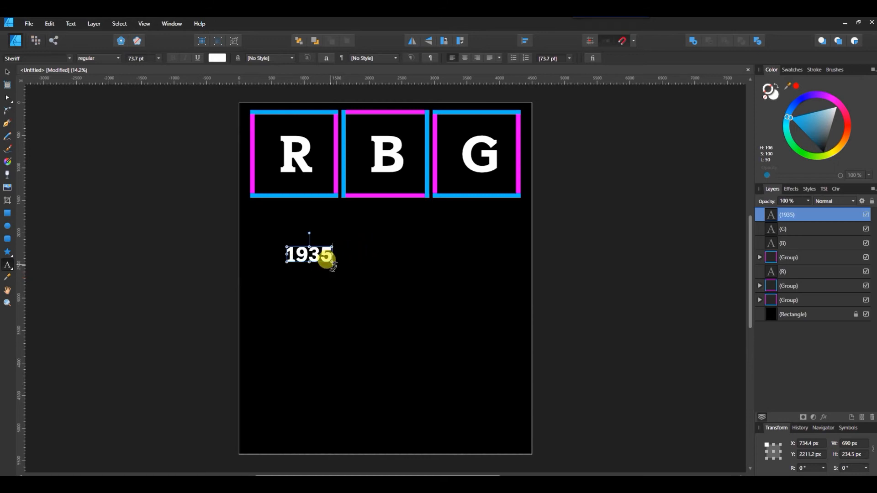
pyautogui.moveTo(331, 262); pyautogui.dragTo(322, 259)
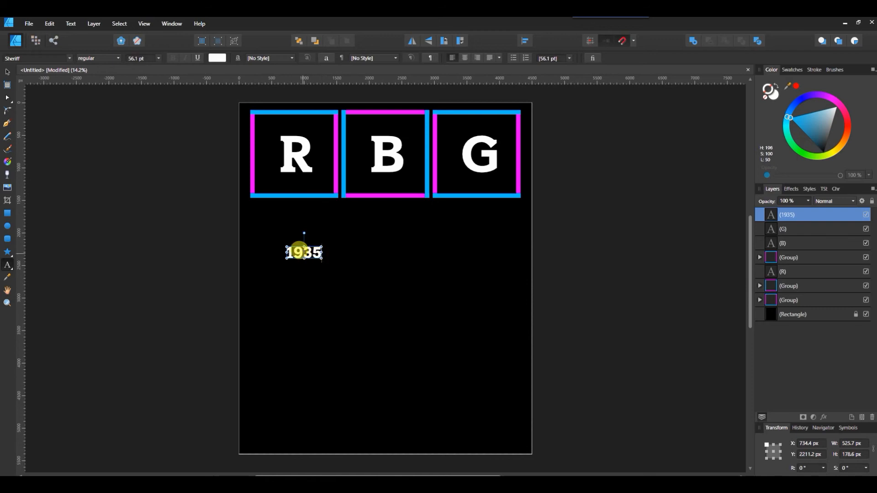
pyautogui.click(276, 278)
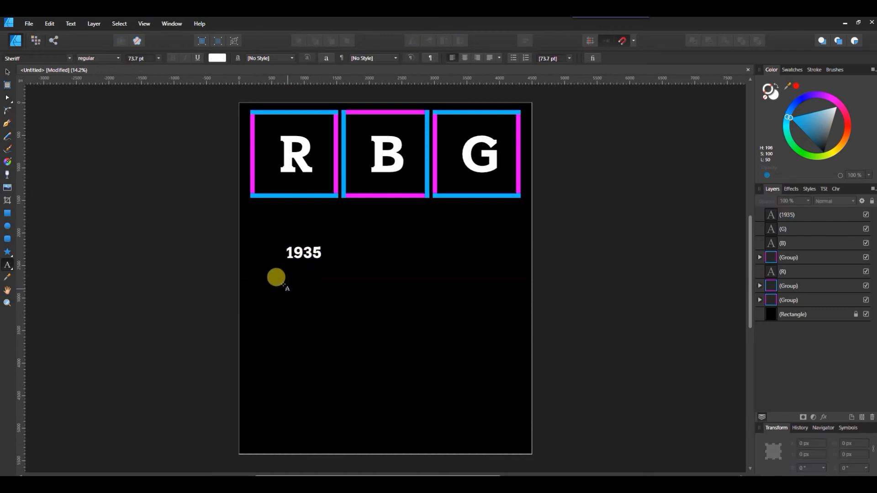
# Add the number 95 as separate artistic text directly below 1935, at about 73.7 pt
pyautogui.click(277, 279)
pyautogui.moveTo(433, 319); pyautogui.dragTo(432, 320)
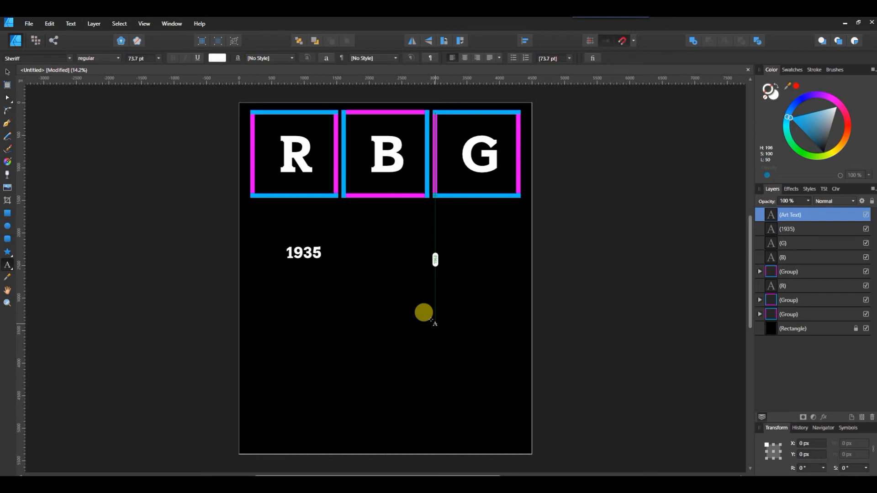
pyautogui.write('95')
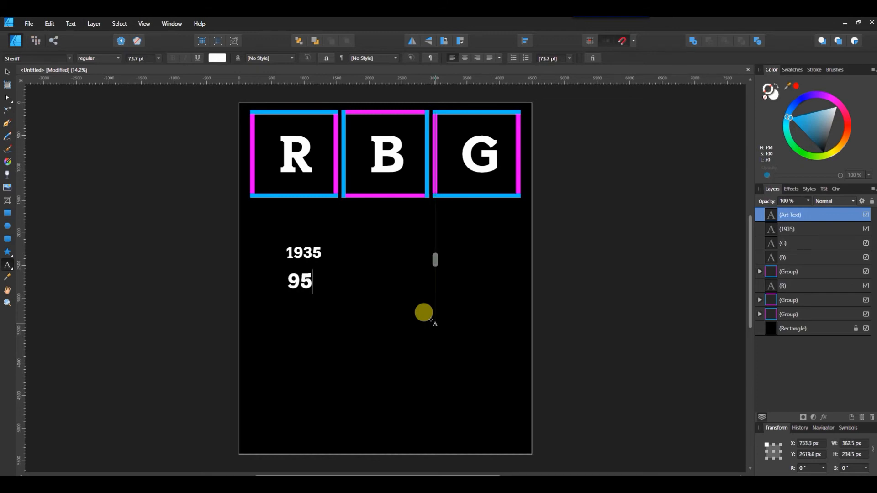
pyautogui.press('Escape')
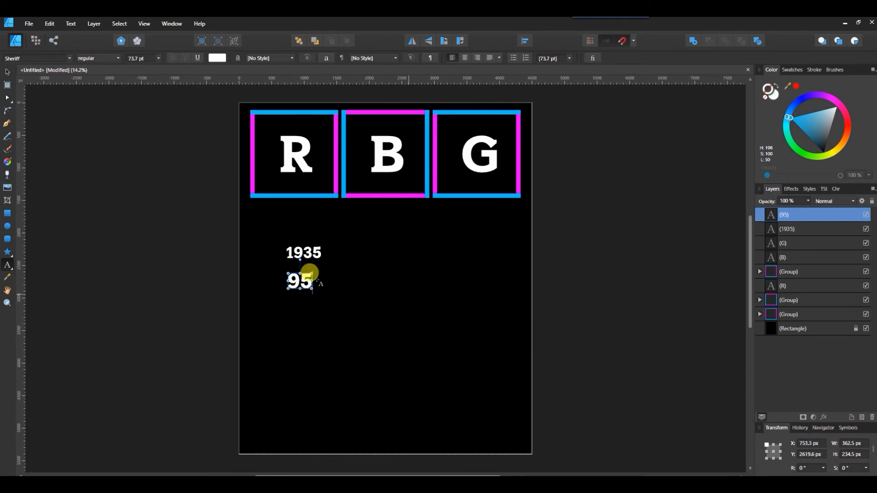
pyautogui.click(300, 335)
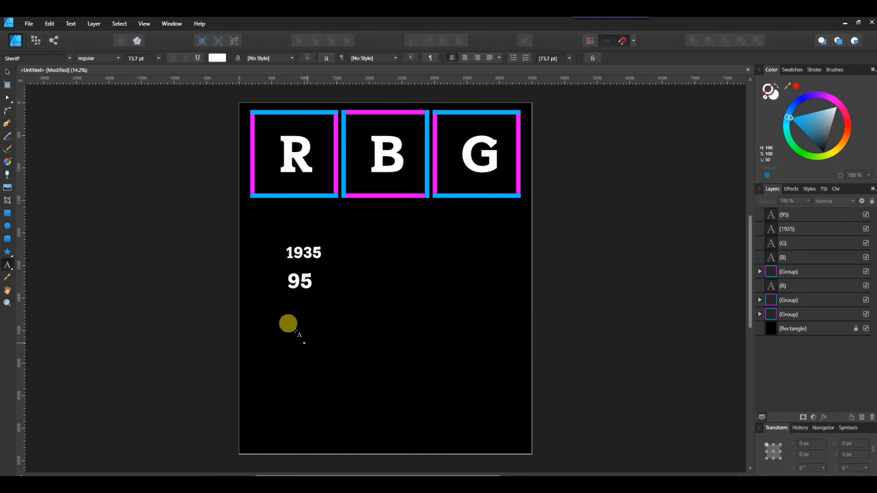
# Add the number 20 as separate artistic text below 95, at about 73.7 pt
pyautogui.click(293, 324)
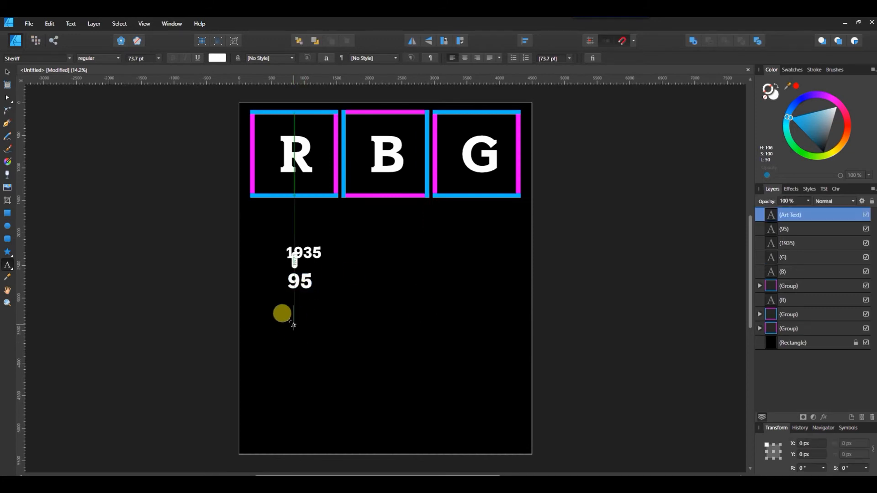
pyautogui.write('20')
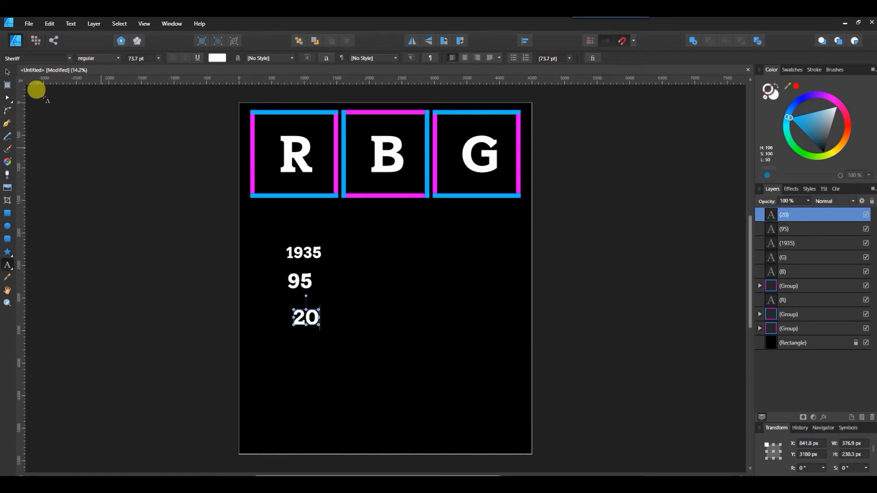
pyautogui.click(7, 72)
# Reduce the texts 95 and 20 to 56.1 pt to match 1935 and place them apart below the middle tile
pyautogui.click(299, 277)
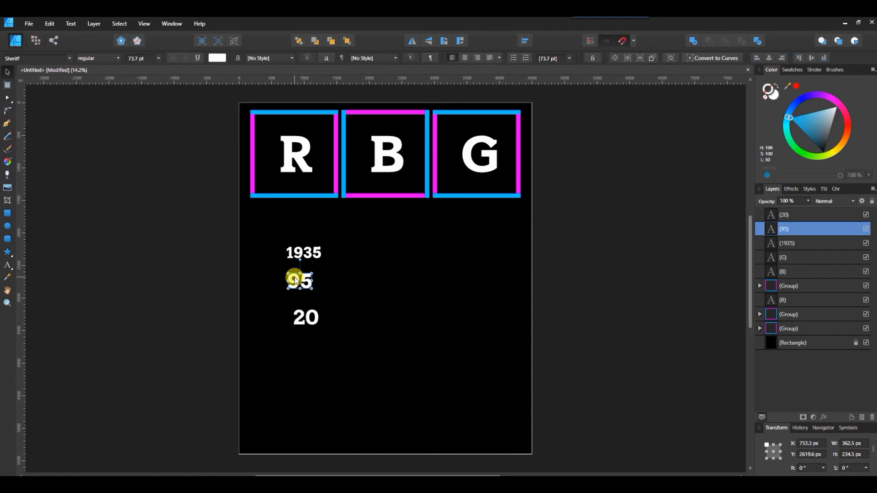
pyautogui.press('t')
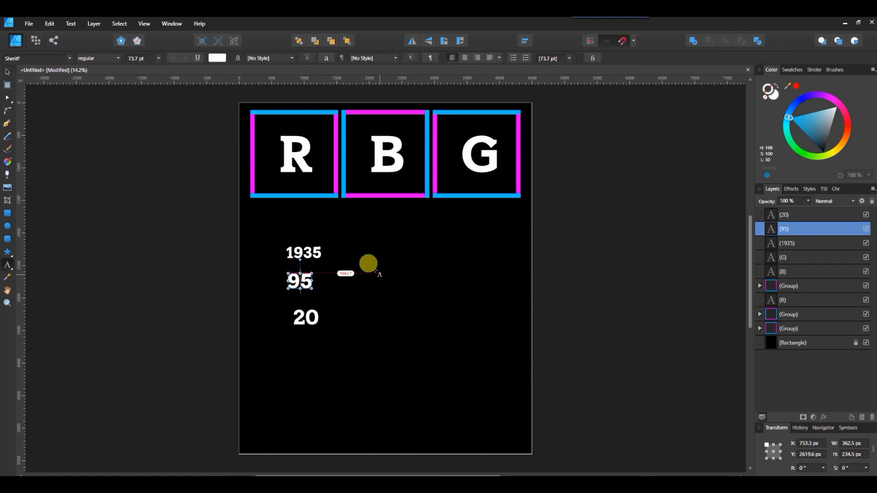
pyautogui.press('Escape')
pyautogui.press('v')
pyautogui.moveTo(306, 281); pyautogui.dragTo(354, 281)
pyautogui.moveTo(303, 324); pyautogui.dragTo(385, 253)
# Move 1935 into the upper-left corner of the R tile and 95 into the same corner of the B tile
pyautogui.moveTo(306, 251); pyautogui.dragTo(282, 122)
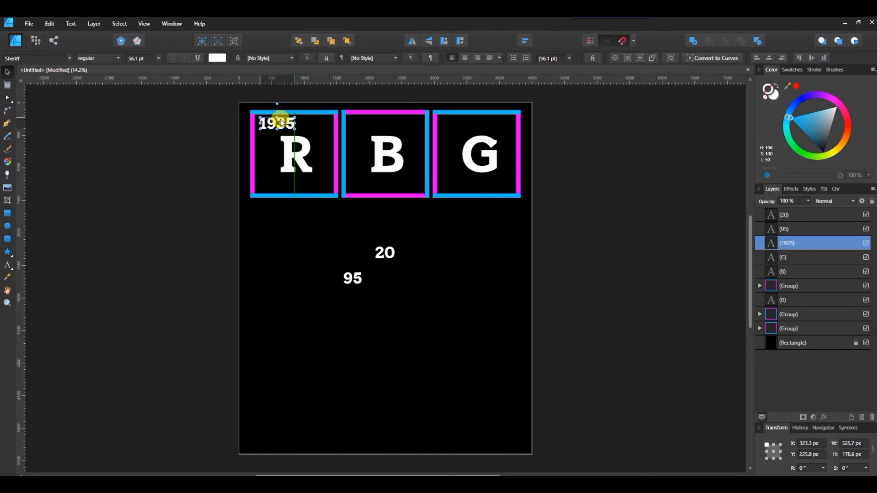
pyautogui.click(356, 277)
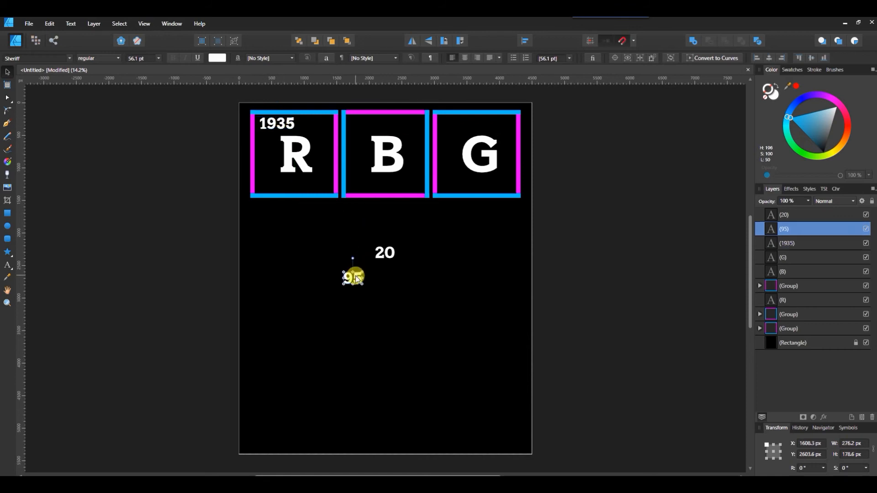
pyautogui.moveTo(356, 277); pyautogui.dragTo(365, 126)
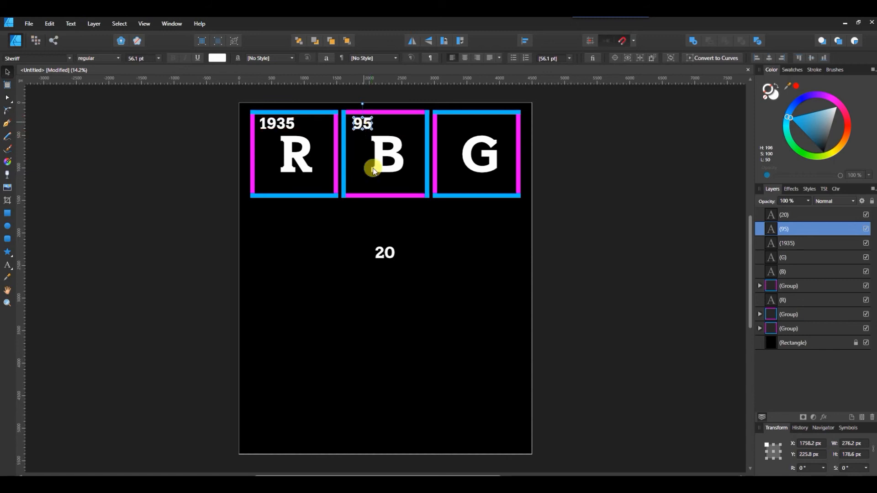
# Move the number 20 into the upper-left corner of the G tile, level with 1935 and 95
pyautogui.click(385, 253)
pyautogui.moveTo(385, 254); pyautogui.dragTo(453, 128)
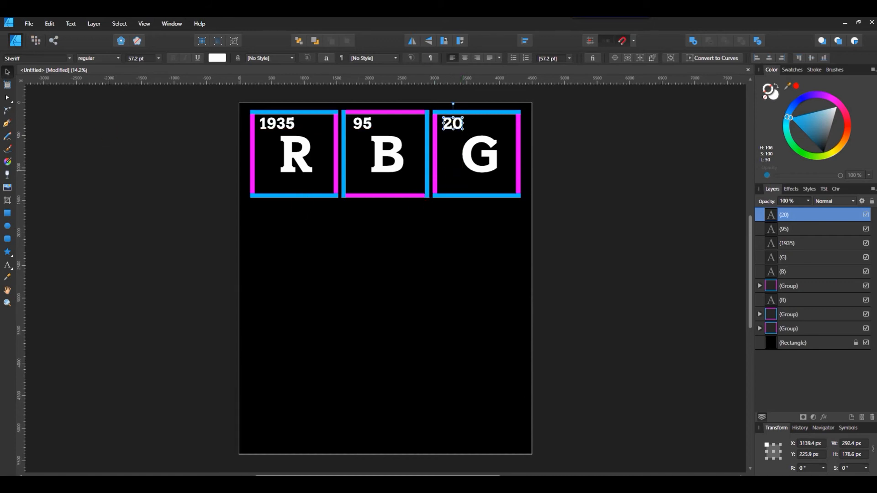
# Draw a small rectangle about 115 × 197.5 px beside 1935 at the R tile's left border and remove its stroke
pyautogui.click(7, 213)
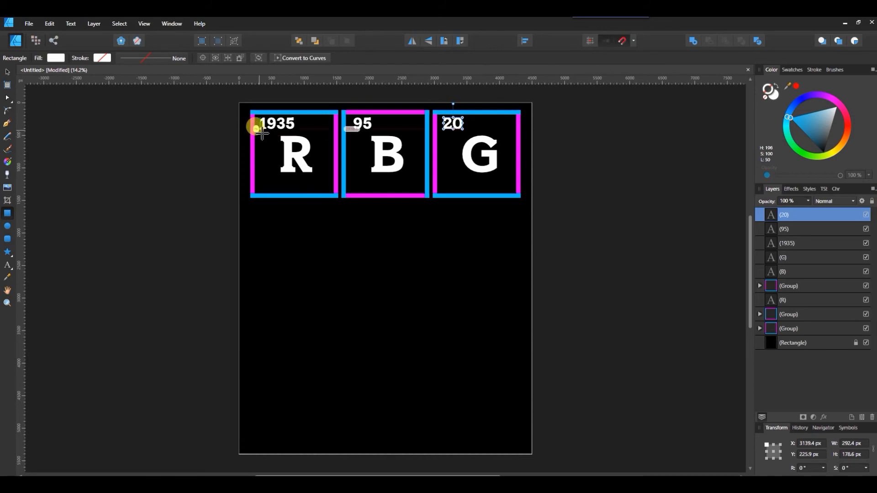
pyautogui.moveTo(262, 138); pyautogui.dragTo(257, 124)
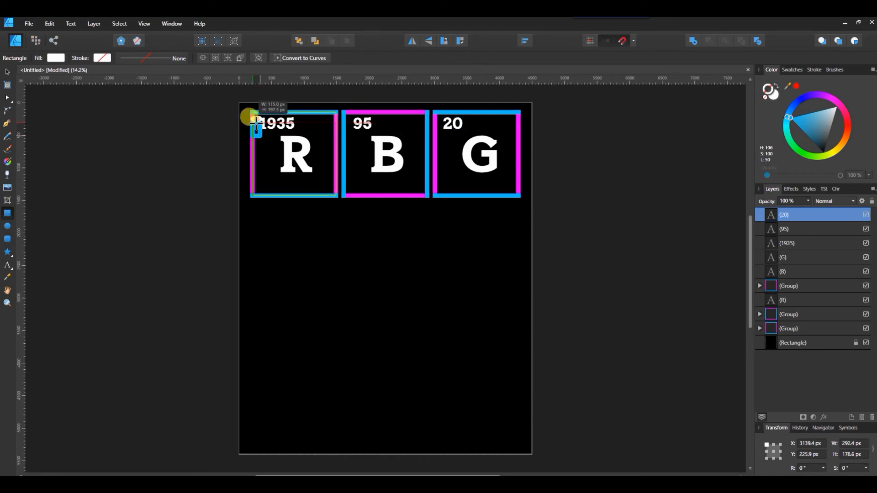
pyautogui.hotkey('shift', 'x')
pyautogui.moveTo(133, 58); pyautogui.dragTo(176, 58)
pyautogui.click(176, 58)
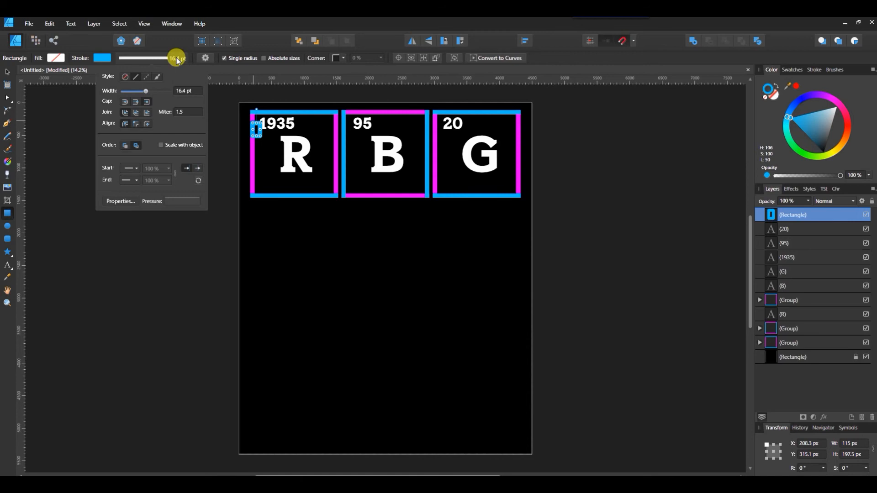
pyautogui.click(125, 77)
pyautogui.click(150, 57)
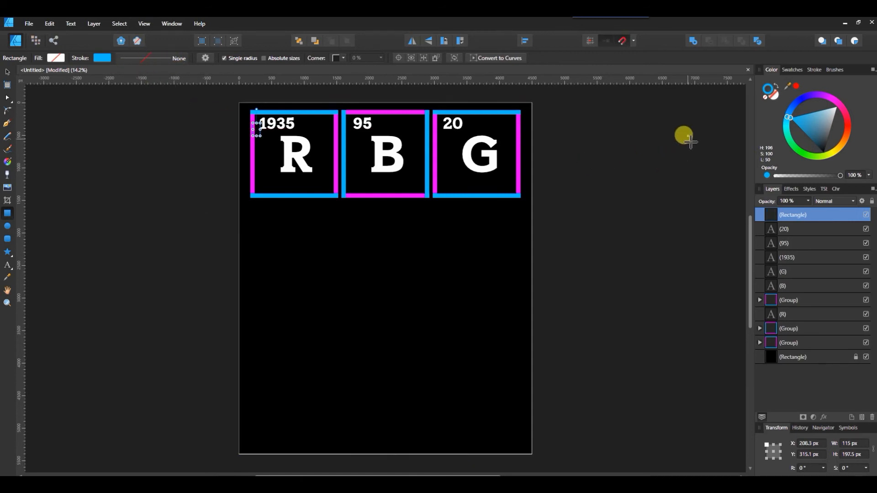
# Give the small rectangle a red fill and no stroke
pyautogui.click(792, 70)
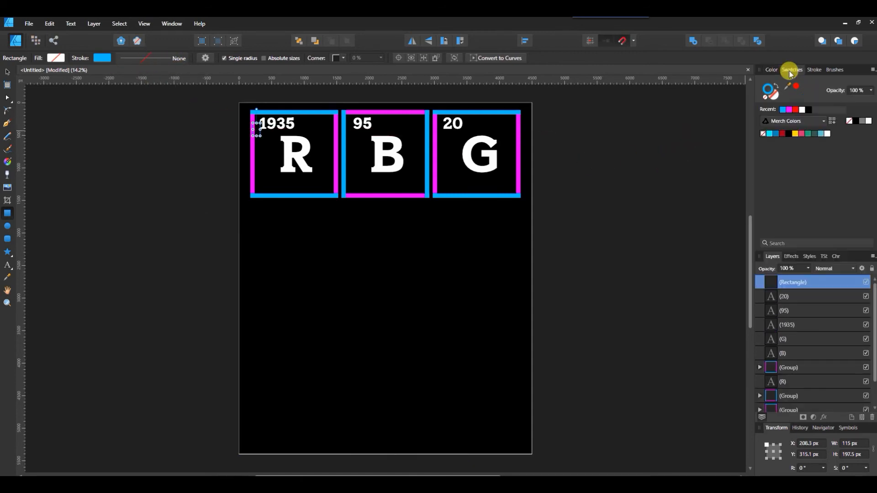
pyautogui.click(797, 110)
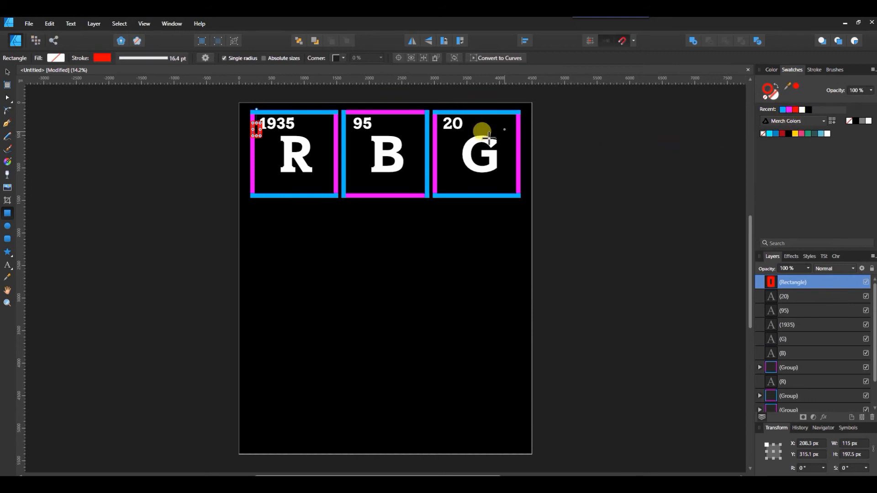
pyautogui.click(172, 60)
pyautogui.click(172, 62)
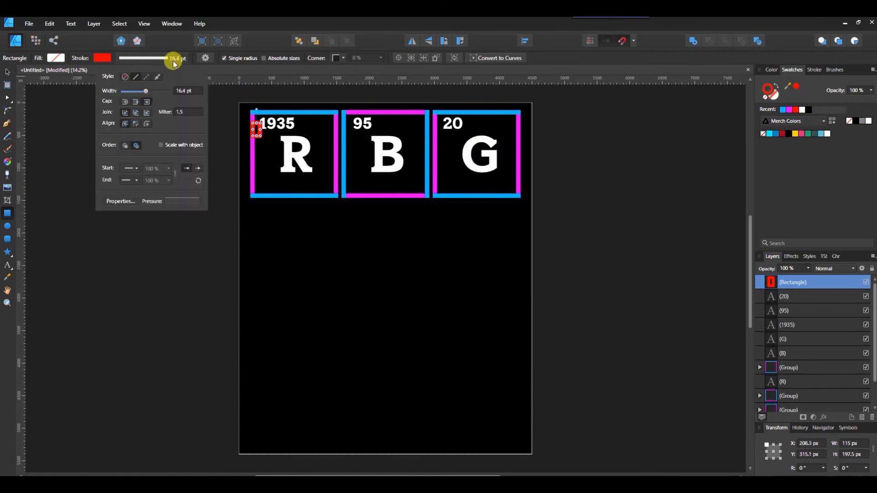
pyautogui.click(124, 78)
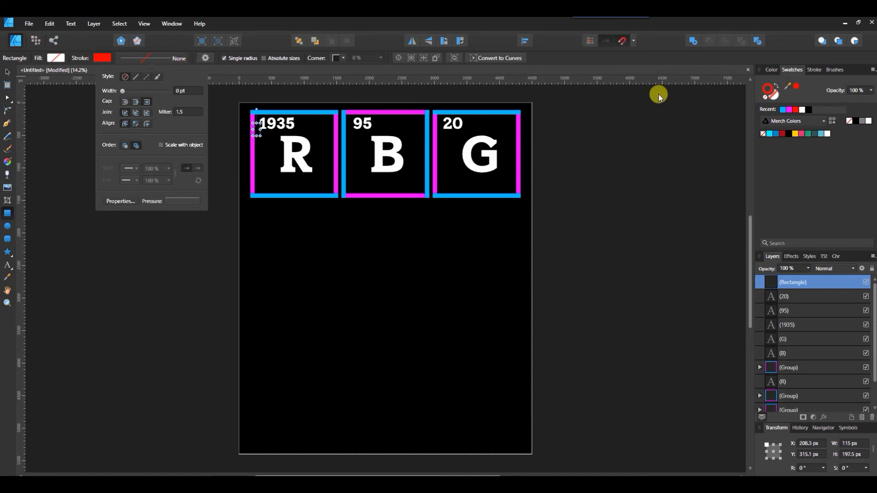
pyautogui.click(771, 85)
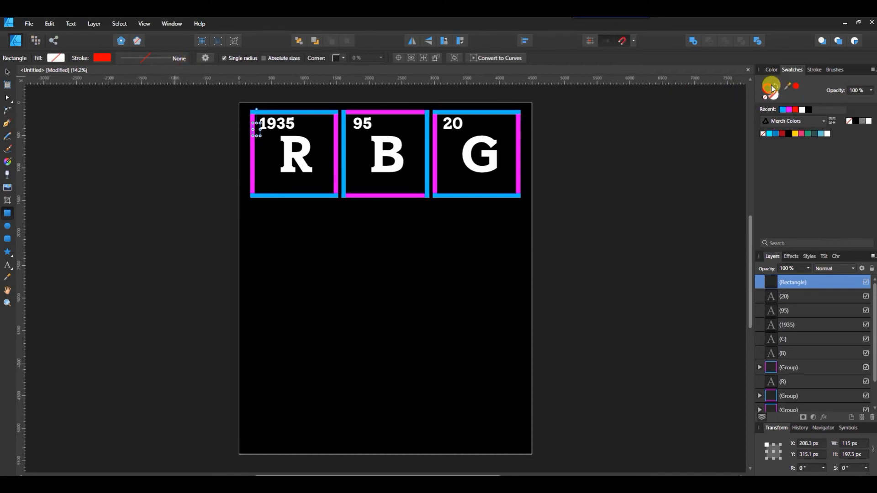
pyautogui.click(776, 85)
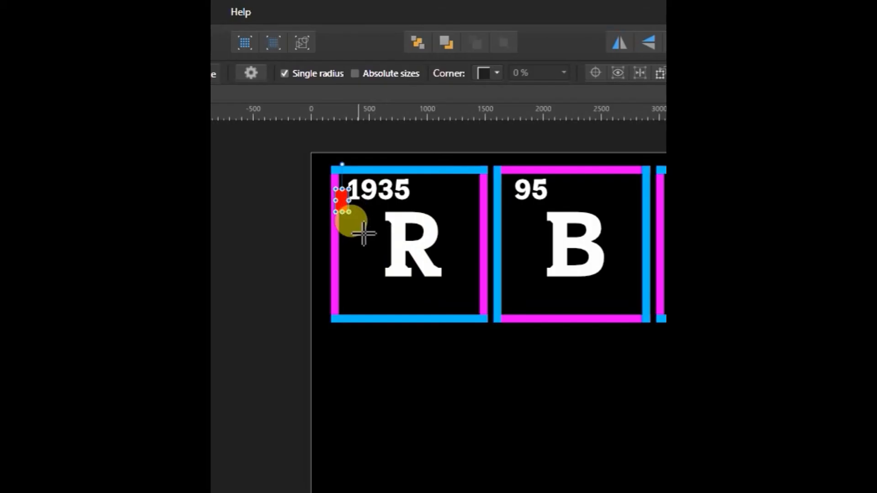
# Stretch the red rectangle to about 474.5 px high and reposition it along the R tile's left border
pyautogui.moveTo(348, 218); pyautogui.dragTo(343, 196)
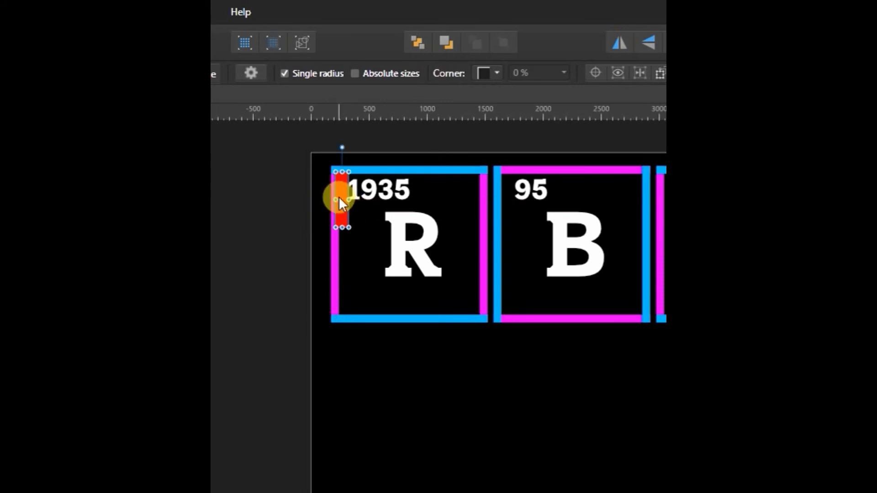
pyautogui.moveTo(339, 207); pyautogui.dragTo(342, 267)
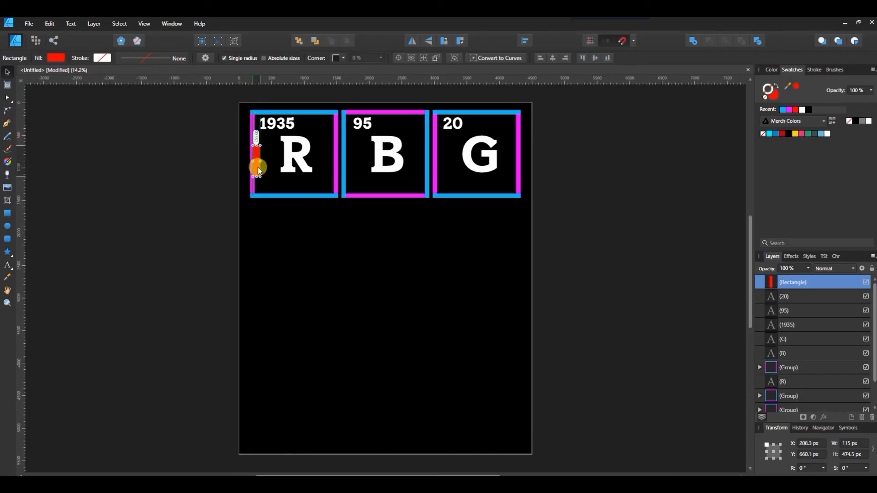
pyautogui.moveTo(259, 167); pyautogui.dragTo(258, 141)
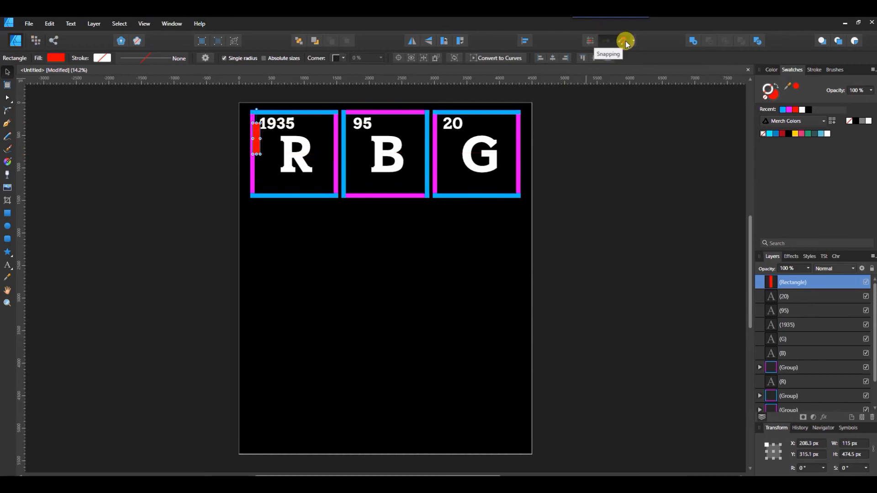
# Narrow the red rectangle to about 83 px so it fits exactly between the R tile's left border and 1935
pyautogui.hotkey('ctrl', '+')
pyautogui.hotkey('ctrl', '+')
pyautogui.hotkey('ctrl', '+')
pyautogui.hotkey('ctrl', '+')
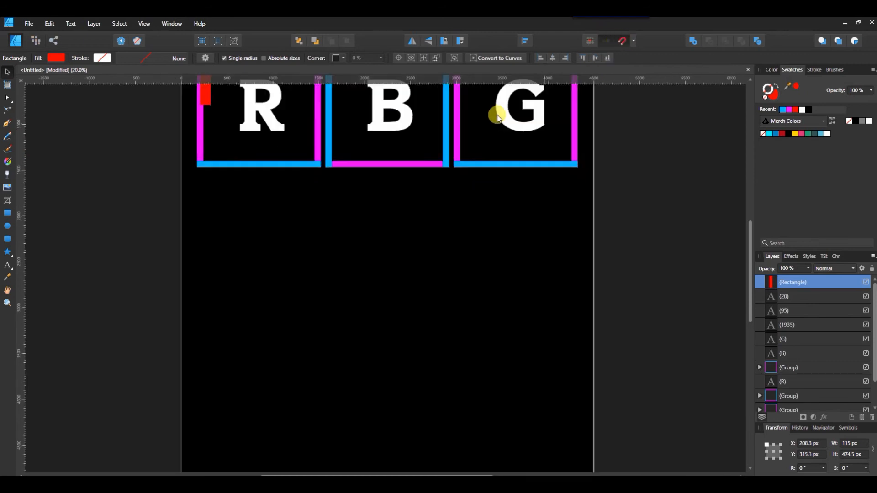
pyautogui.scroll(3, 391, 241)
pyautogui.scroll(8, 391, 241)
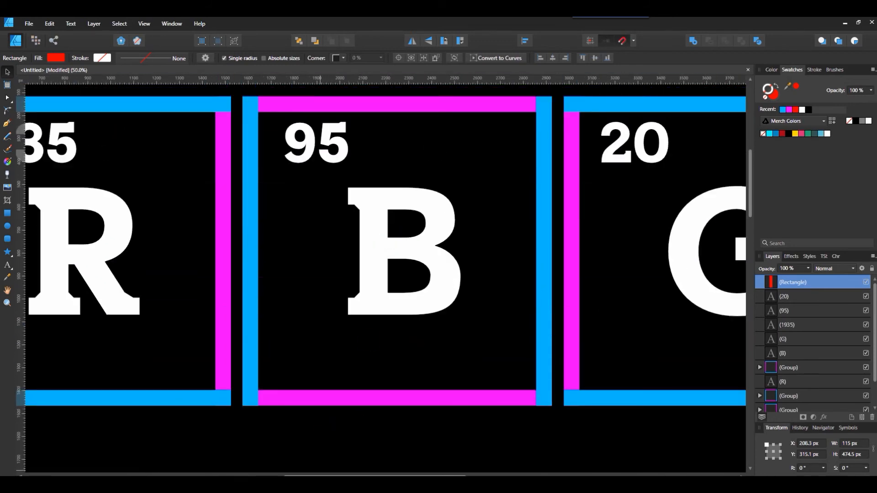
pyautogui.moveTo(342, 473); pyautogui.dragTo(264, 470)
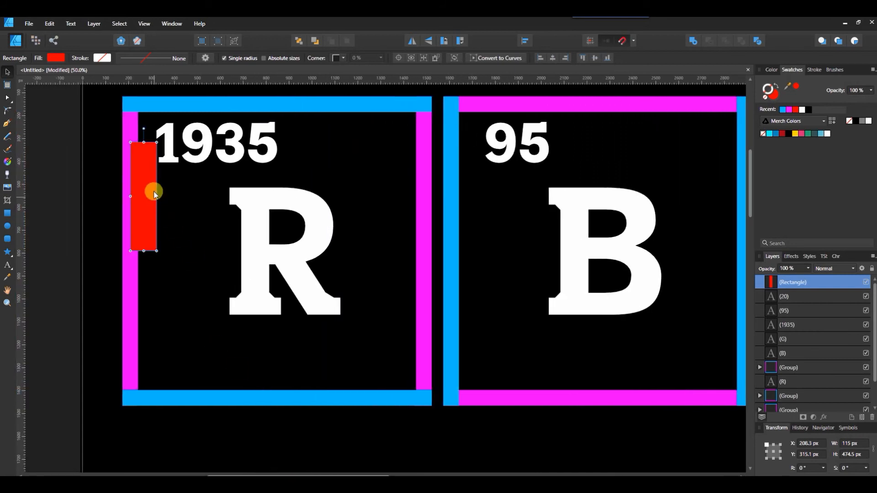
pyautogui.moveTo(143, 180)
pyautogui.mouseDown()
pyautogui.moveTo(145, 165)
pyautogui.moveTo(143, 178)
pyautogui.mouseUp()
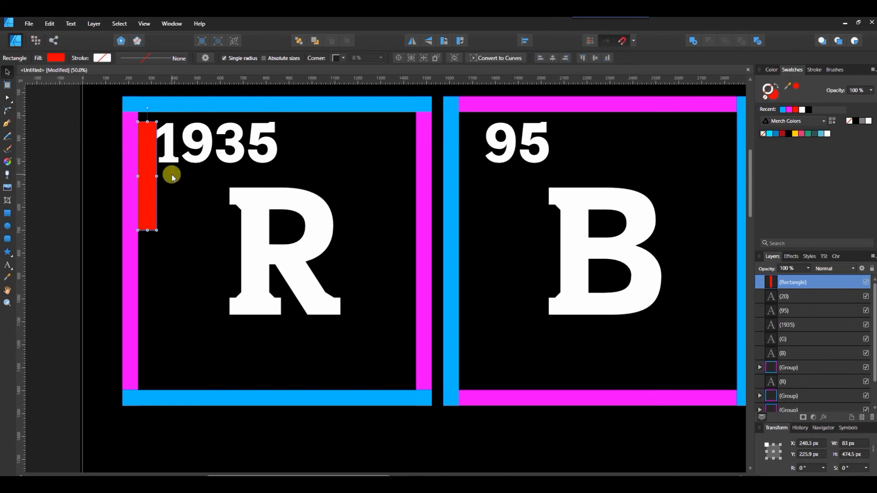
# Place the red spacer against the inside of the B tile's left border and shift 95 to touch it
pyautogui.moveTo(147, 166); pyautogui.dragTo(504, 149)
pyautogui.click(510, 150)
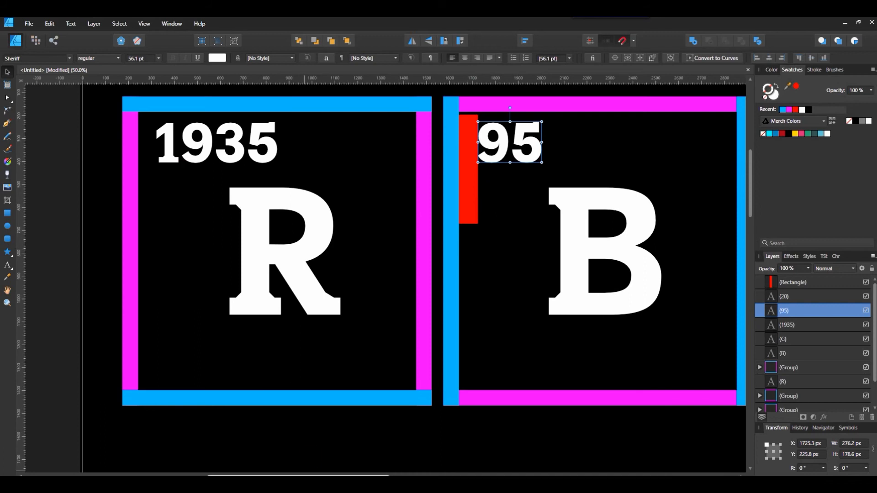
# Move the red spacer to the G tile and nudge it flush against the inside of the left border
pyautogui.moveTo(306, 477); pyautogui.dragTo(412, 477)
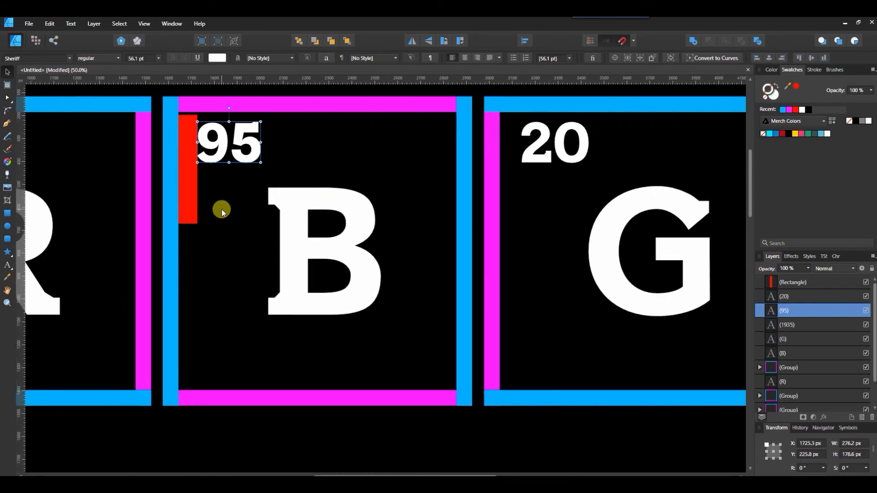
pyautogui.moveTo(193, 191); pyautogui.dragTo(513, 190)
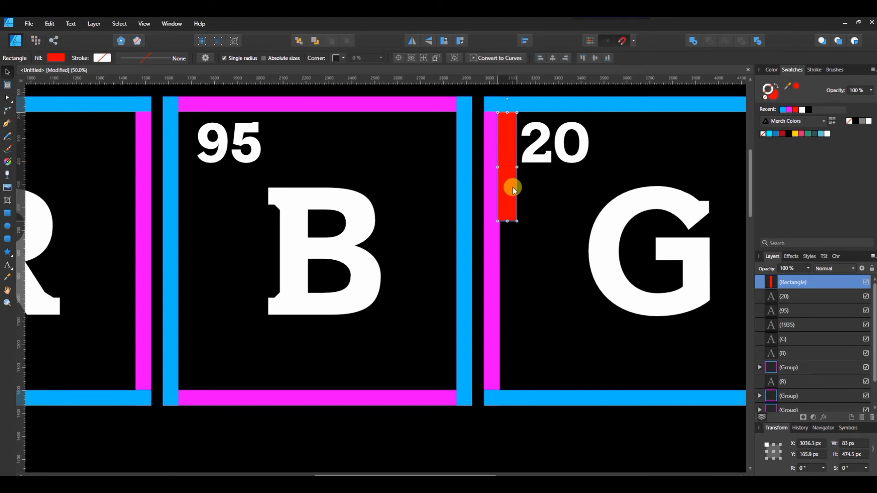
pyautogui.press('Right')
pyautogui.press('Right')
pyautogui.press('Right')
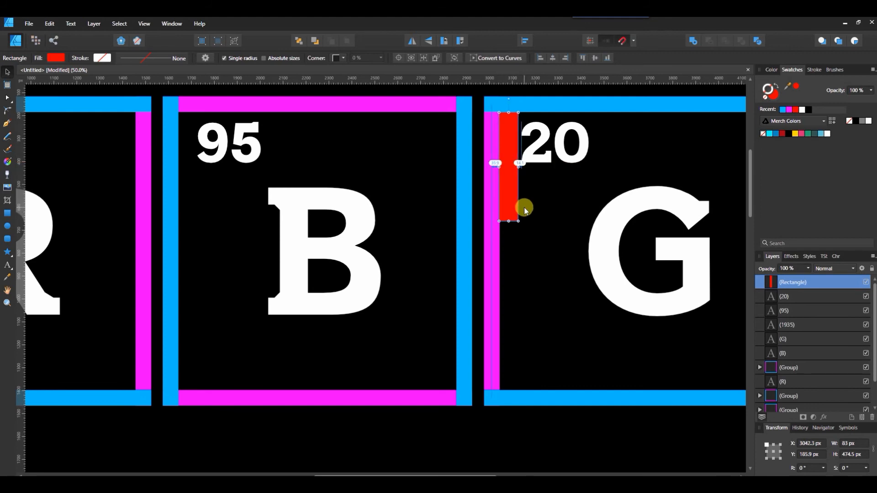
pyautogui.press('Right')
pyautogui.press('Right')
pyautogui.press('Right')
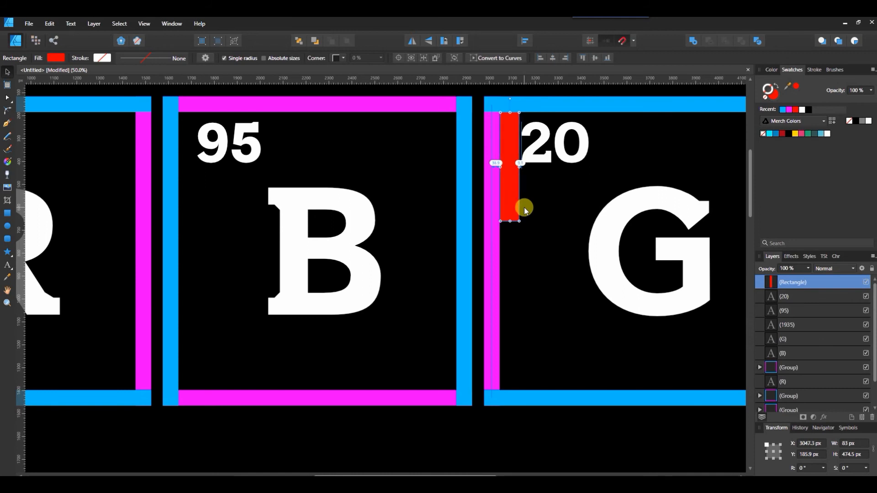
pyautogui.press('Left')
pyautogui.press('Left')
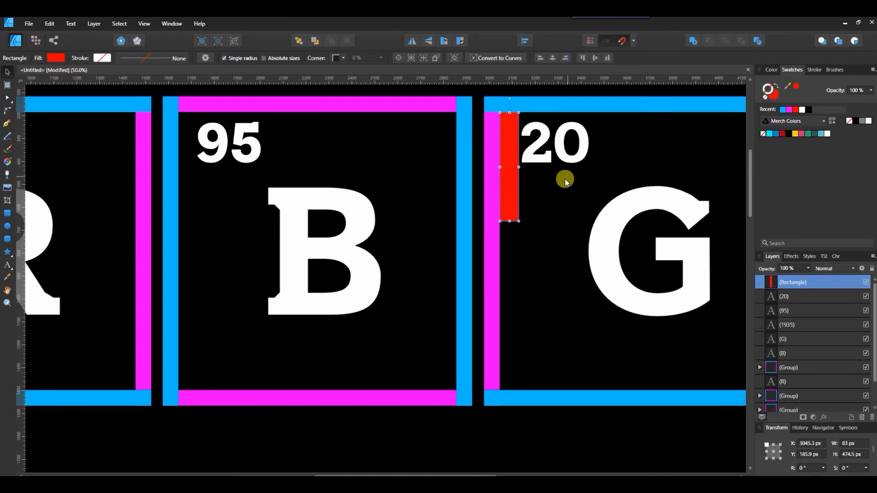
# Shift the number 20 to touch the red spacer's edge, keeping it level with 95
pyautogui.click(546, 146)
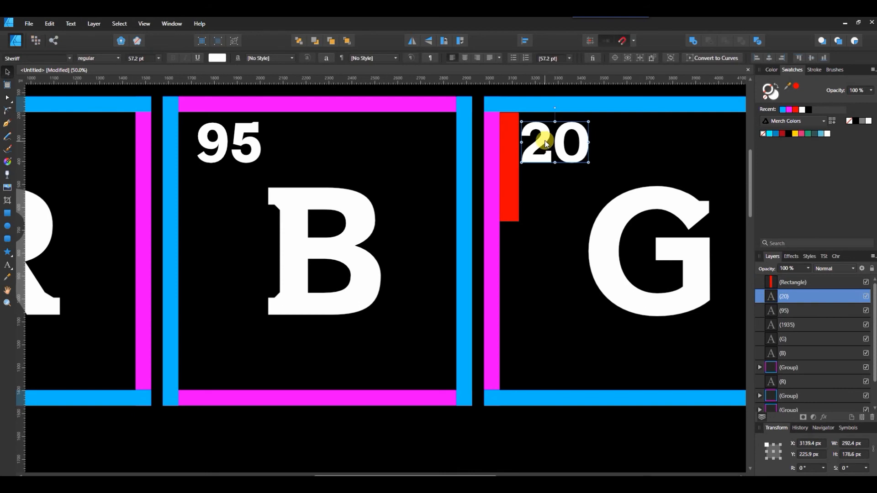
pyautogui.moveTo(545, 137); pyautogui.dragTo(543, 141)
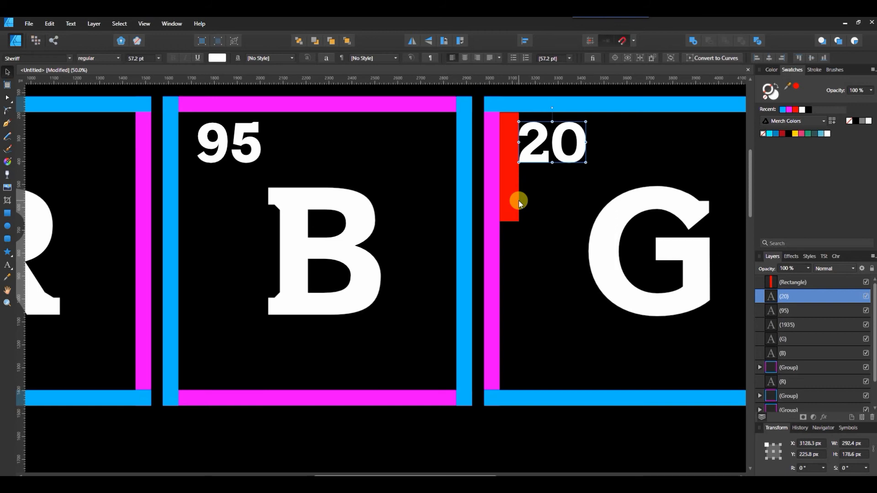
# Move the red spacer rectangle out of the G tile onto the empty area beside the artboard
pyautogui.hotkey('ctrl', '0')
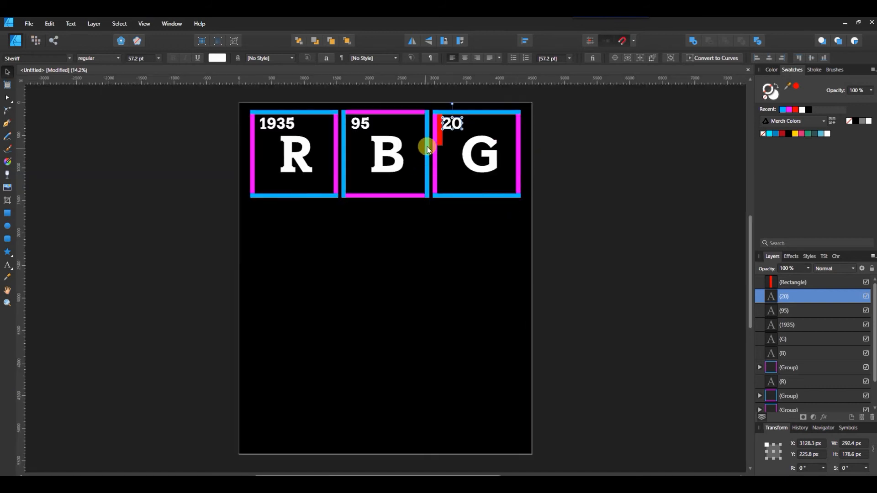
pyautogui.click(797, 282)
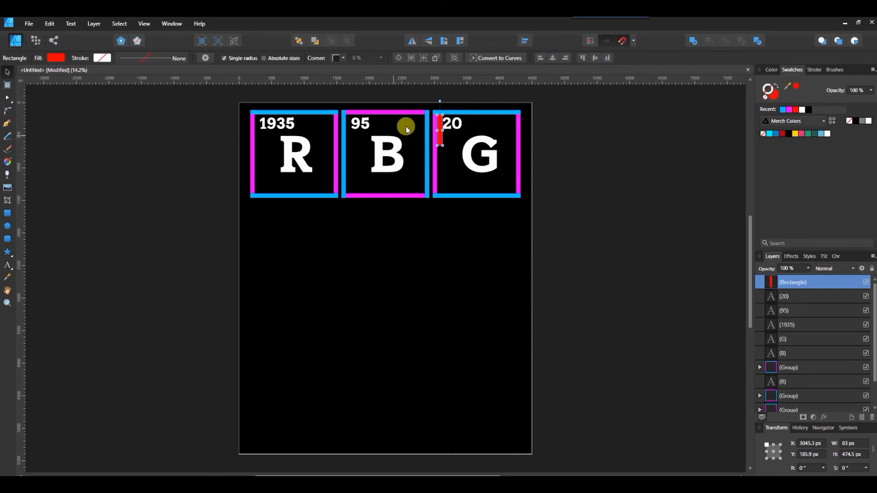
pyautogui.moveTo(443, 139); pyautogui.dragTo(604, 161)
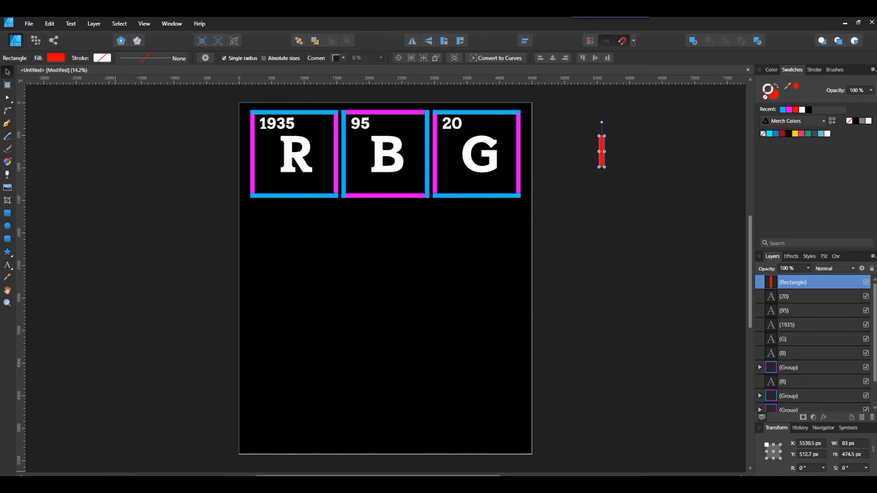
# Switch to the browser, examine the designs and wording of the two Amazon shirt listings, and return to Affinity Designer
pyautogui.click(81, 485)
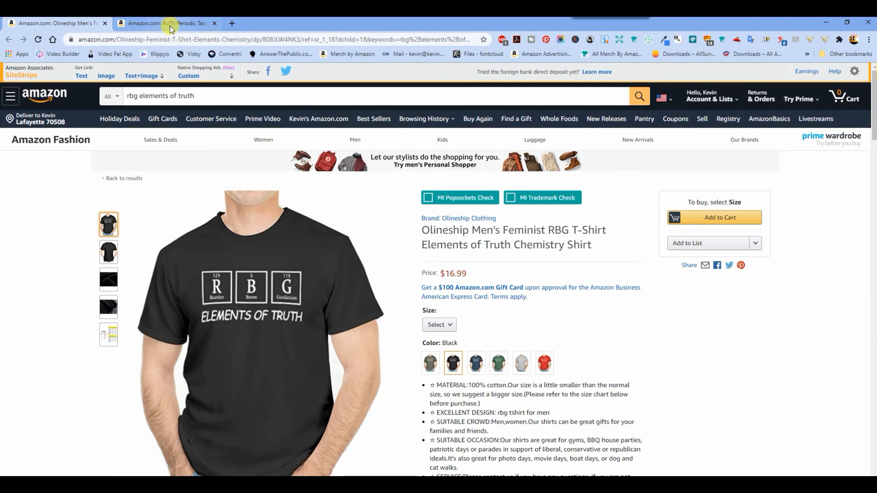
pyautogui.click(172, 23)
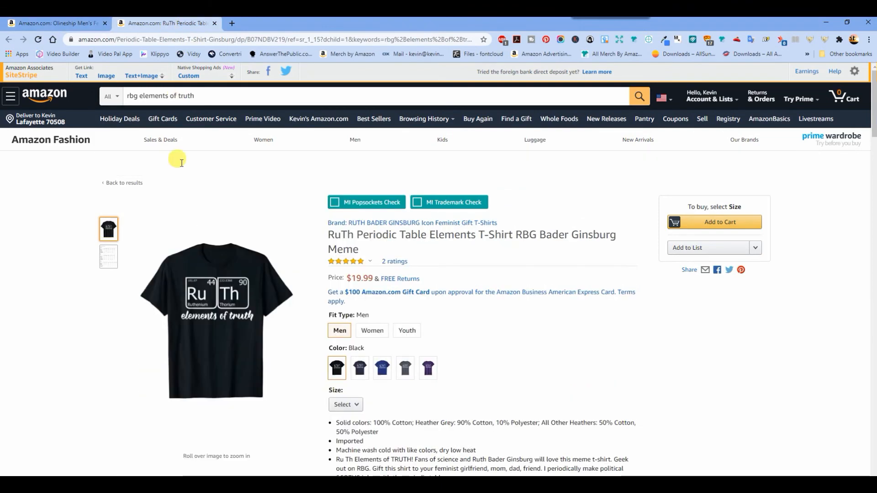
pyautogui.click(827, 23)
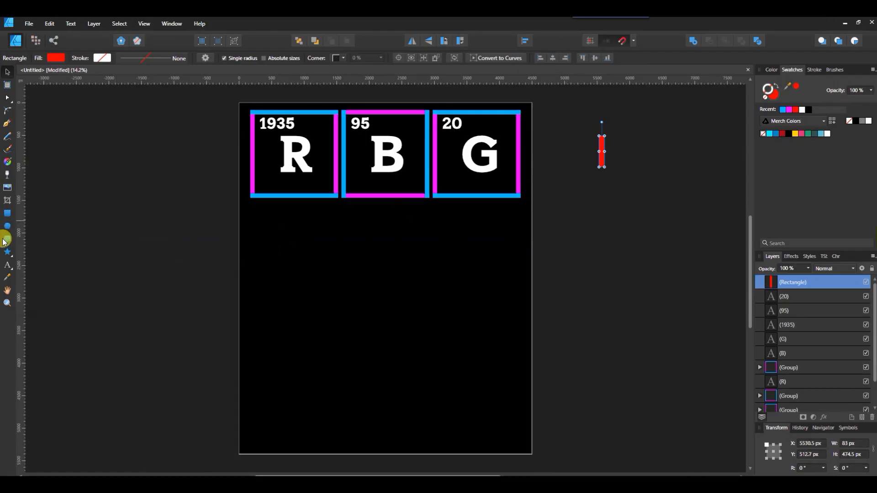
# Add the art text tagline "Elements of Truth" on the empty area below the three tiles, at about 135 pt
pyautogui.click(6, 267)
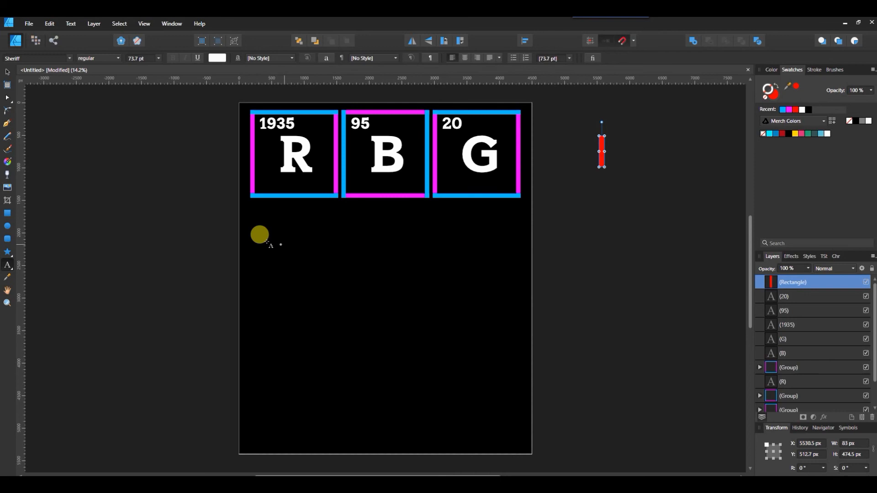
pyautogui.moveTo(250, 227); pyautogui.dragTo(267, 257)
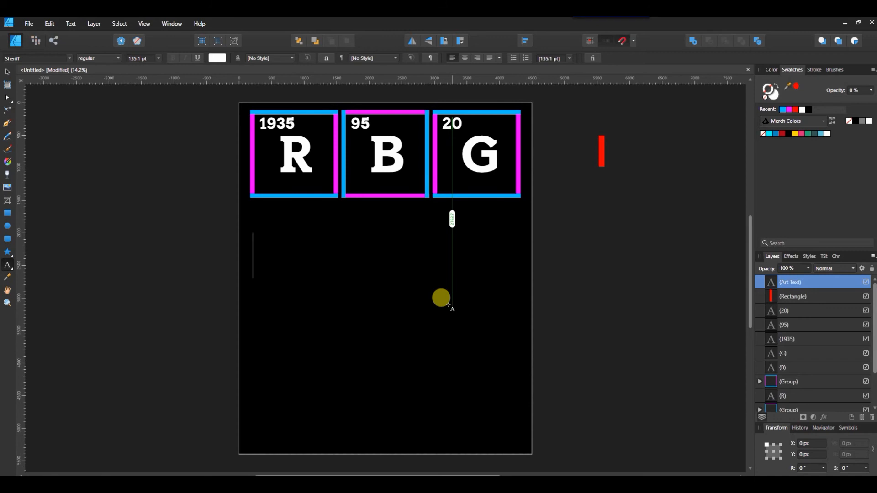
pyautogui.write('eLE')
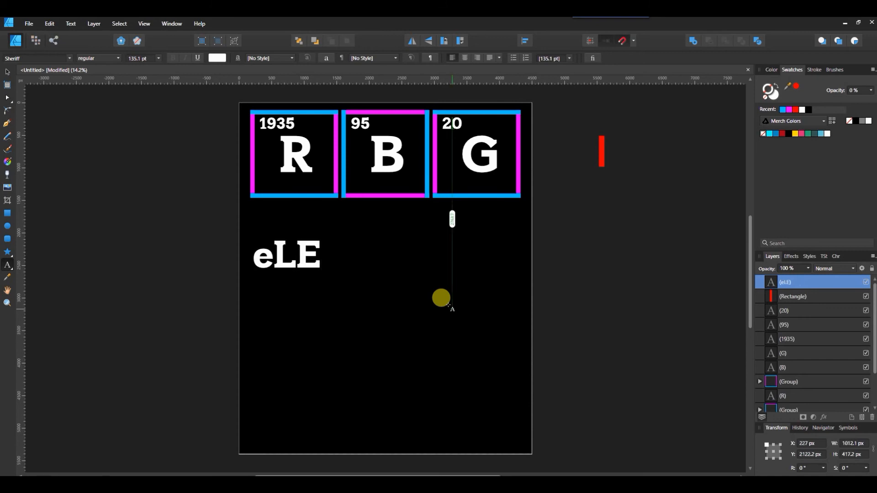
pyautogui.press('BackSpace')
pyautogui.press('BackSpace')
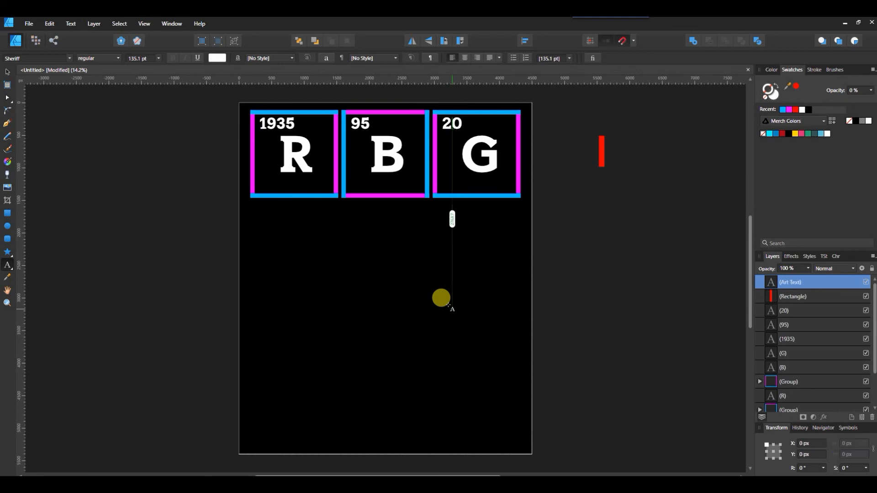
pyautogui.write('ELEM')
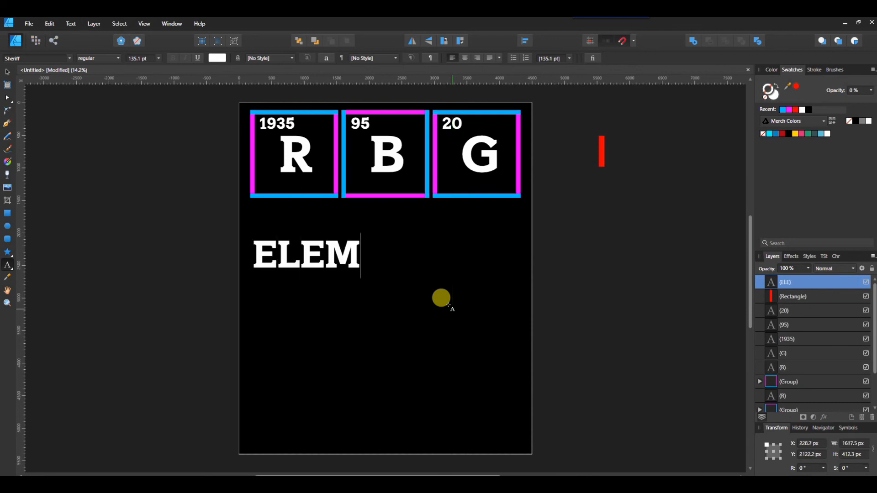
pyautogui.write('E')
pyautogui.press('BackSpace')
pyautogui.press('BackSpace')
pyautogui.press('BackSpace')
pyautogui.press('BackSpace')
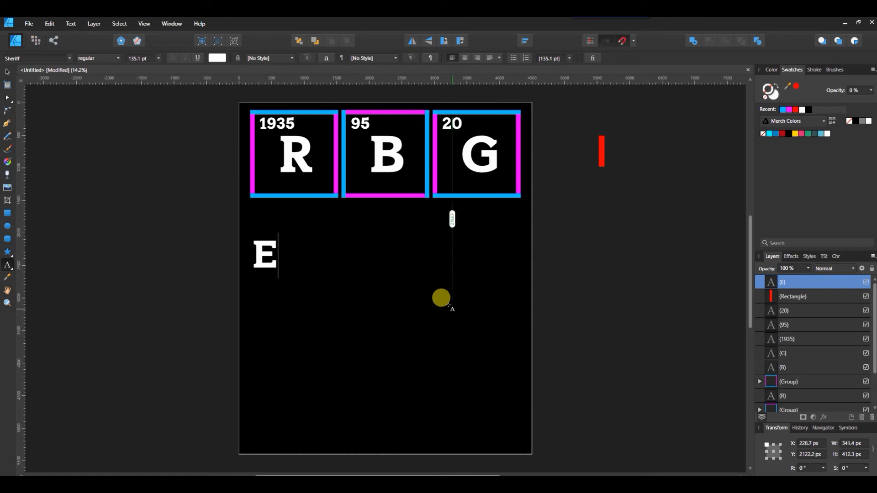
pyautogui.write('lemen')
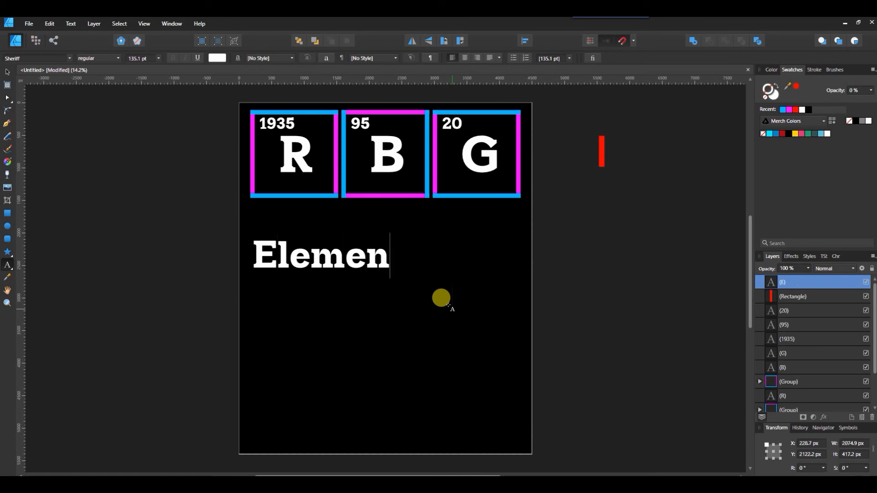
pyautogui.write('ts of Truth')
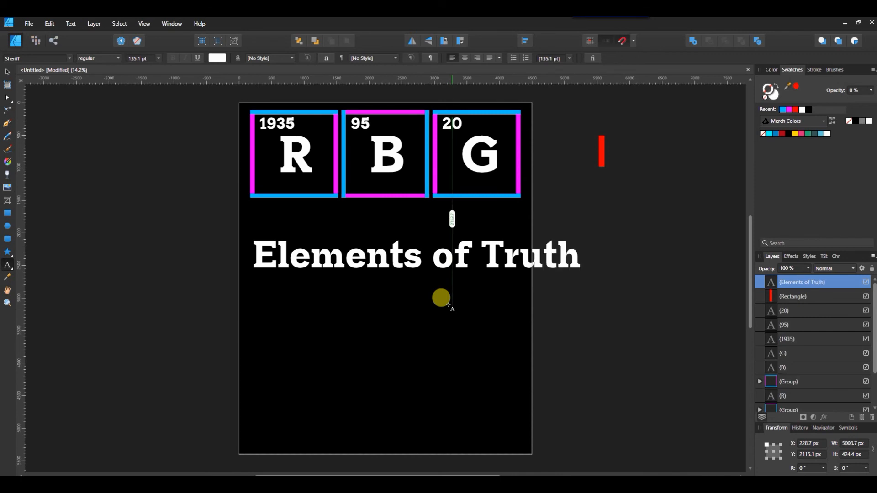
pyautogui.press('Escape')
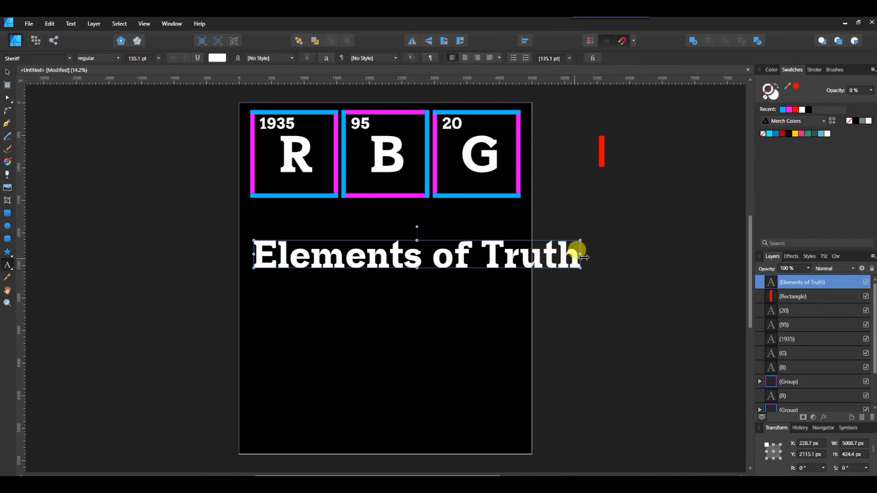
# Narrow the tagline to about 4083 px wide and move it up to sit just beneath the three tiles
pyautogui.moveTo(581, 254); pyautogui.dragTo(525, 254)
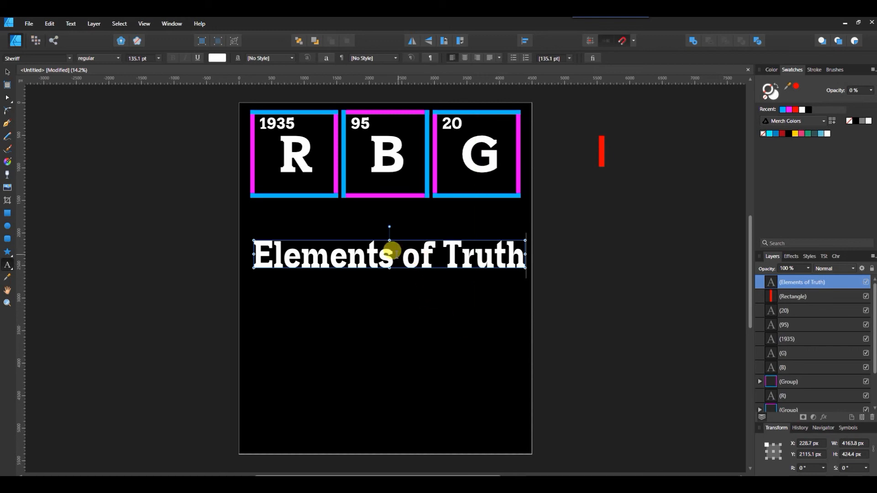
pyautogui.click(450, 326)
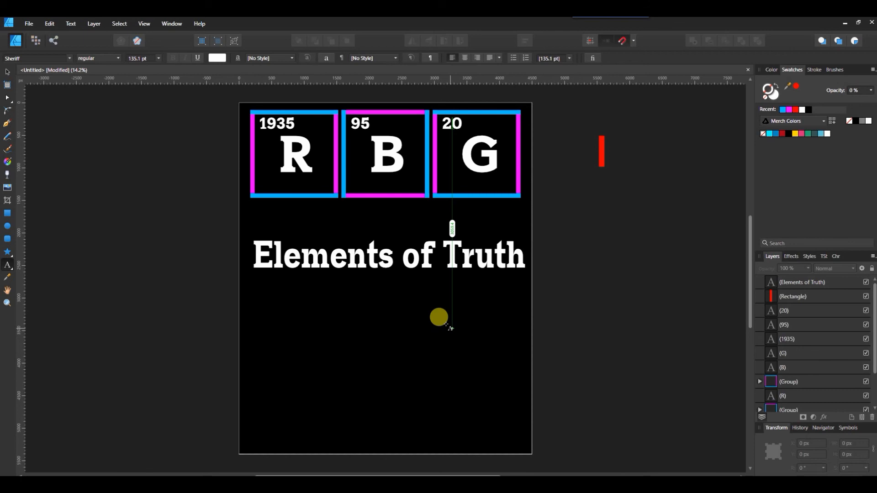
pyautogui.press('v')
pyautogui.click(373, 253)
pyautogui.moveTo(374, 253); pyautogui.dragTo(372, 230)
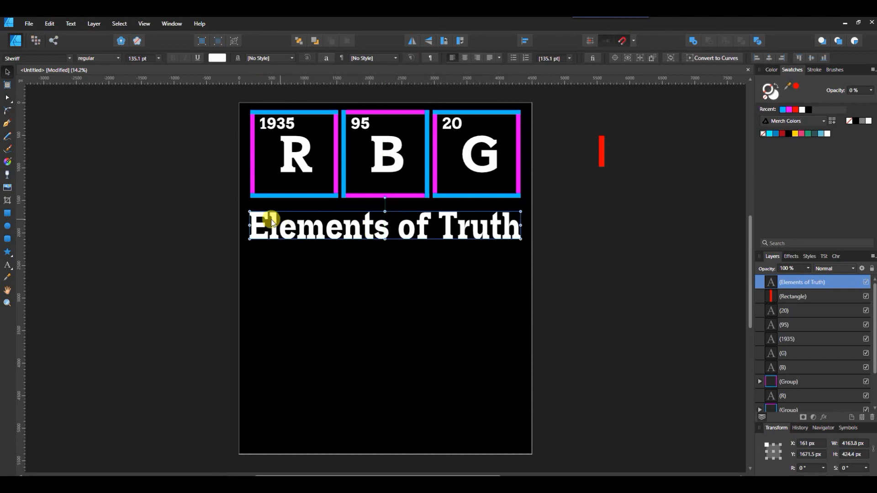
pyautogui.moveTo(250, 226); pyautogui.dragTo(250, 223)
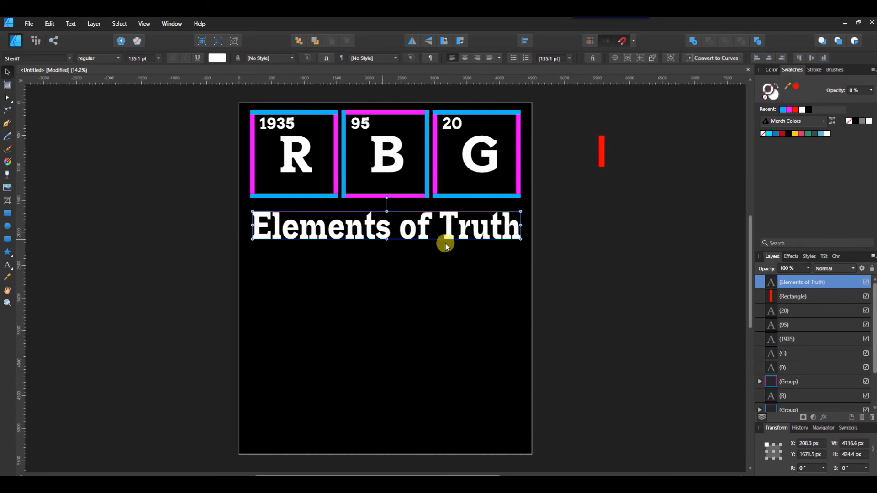
pyautogui.moveTo(521, 225); pyautogui.dragTo(516, 226)
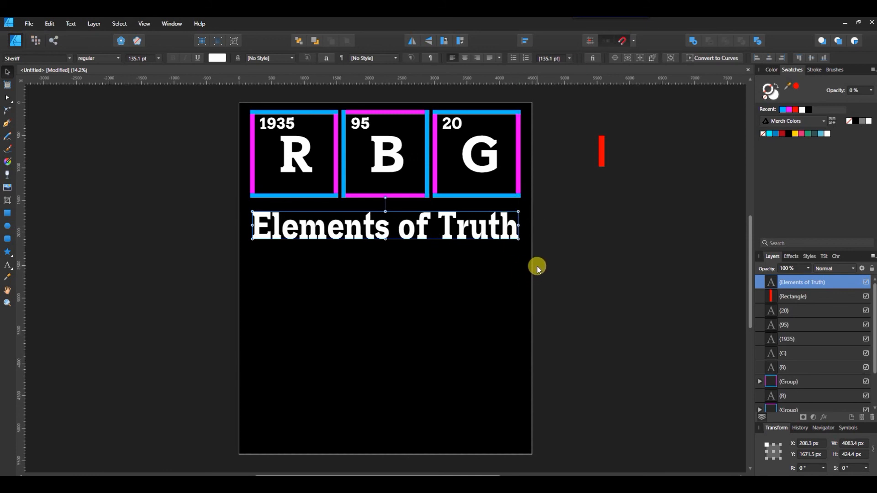
# Place a vertical guide on the G tile's outer right edge and stretch the tagline's right side to meet it
pyautogui.scroll(5, 537, 267)
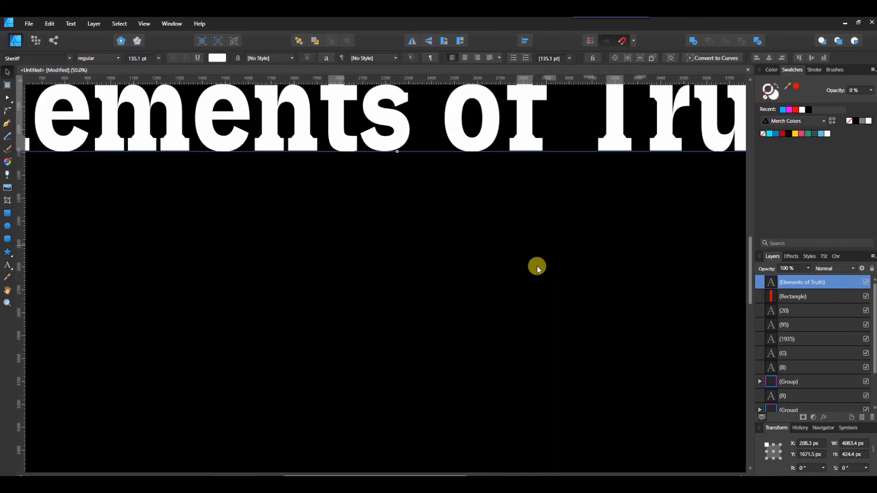
pyautogui.scroll(6, 547, 369)
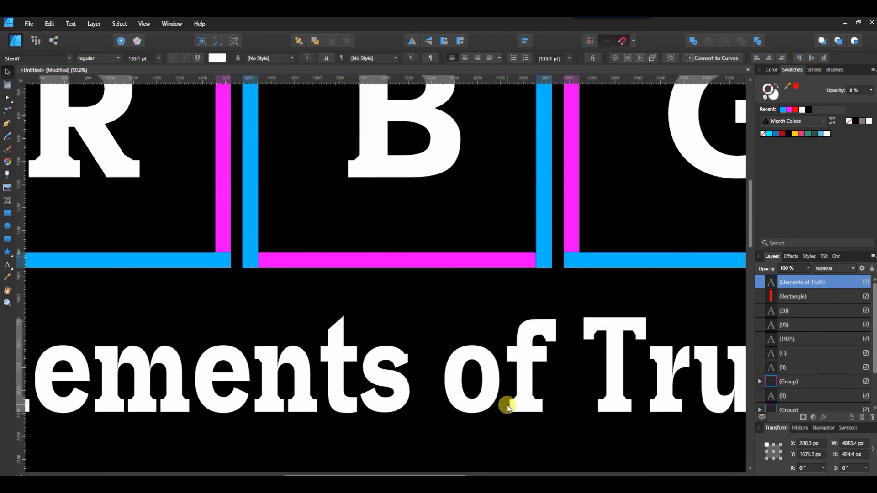
pyautogui.hscroll(6, 601, 389)
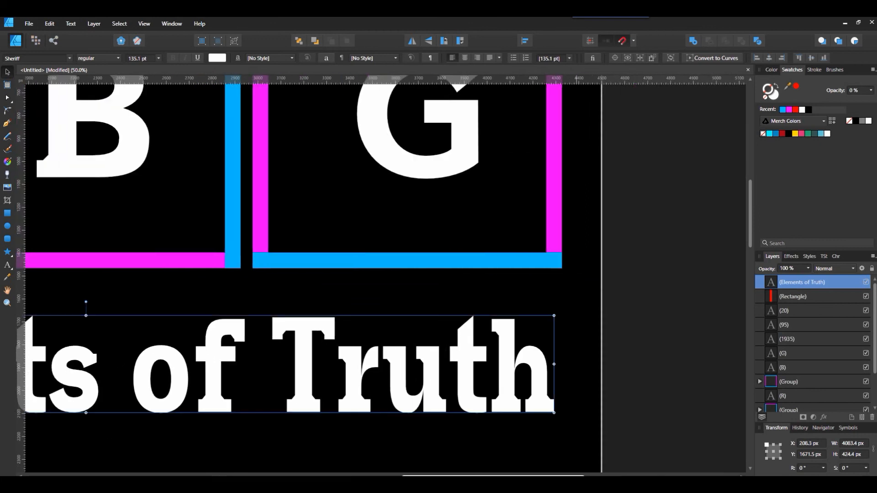
pyautogui.moveTo(19, 238); pyautogui.dragTo(558, 289)
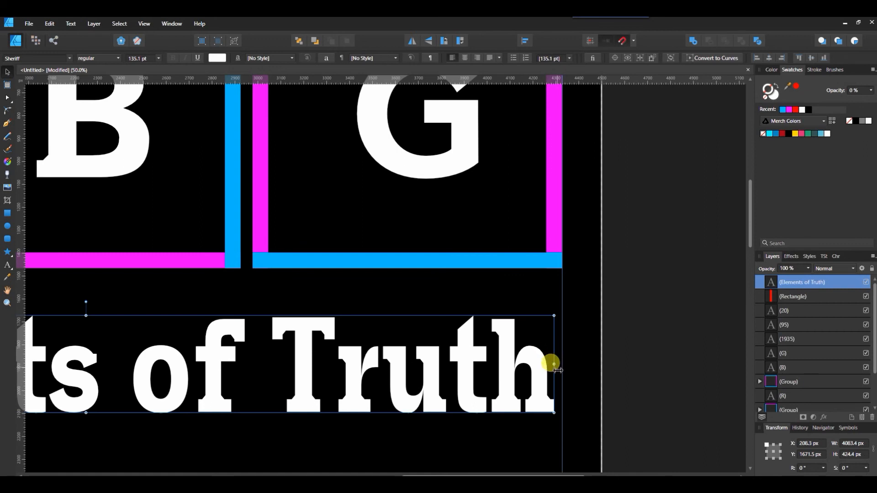
pyautogui.moveTo(557, 369); pyautogui.dragTo(563, 370)
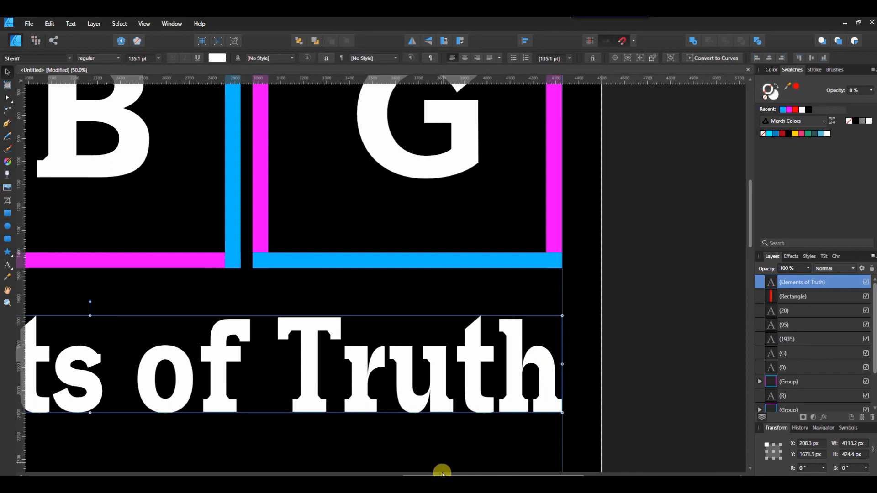
# Place a vertical guide on the R tile's outer left edge and stretch the tagline's left side to meet it
pyautogui.moveTo(442, 474); pyautogui.dragTo(201, 471)
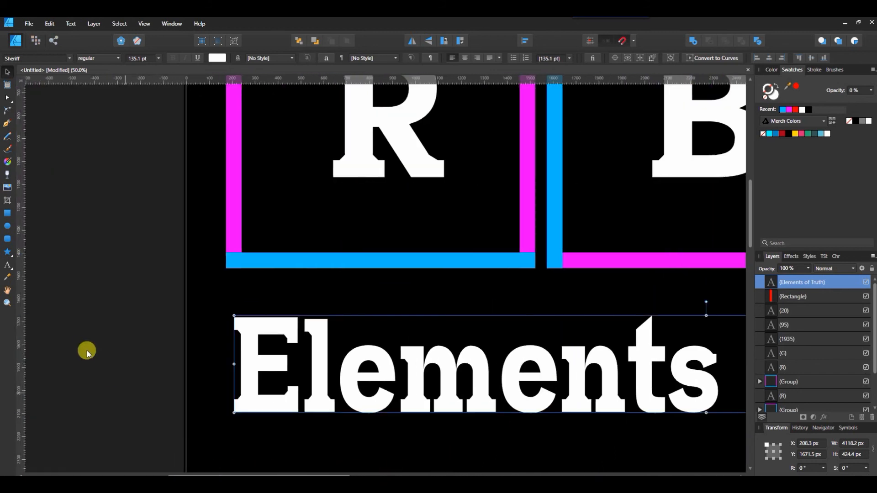
pyautogui.moveTo(16, 294); pyautogui.dragTo(221, 316)
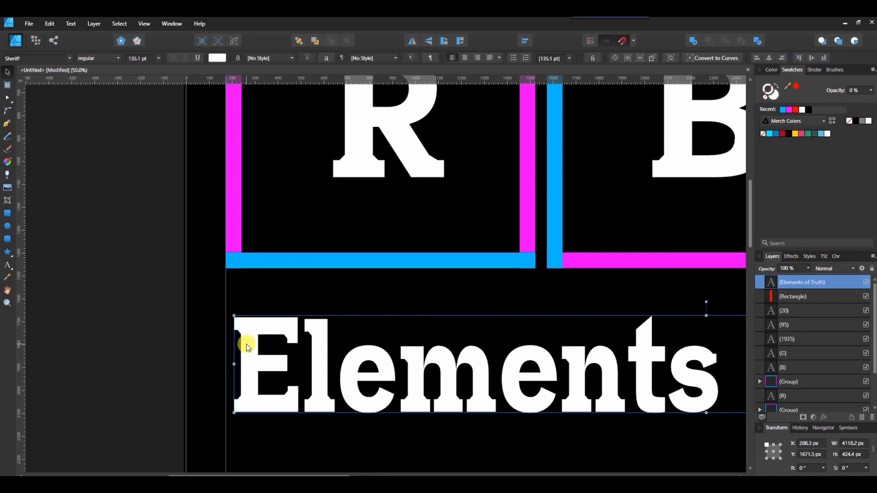
pyautogui.moveTo(234, 368); pyautogui.dragTo(221, 359)
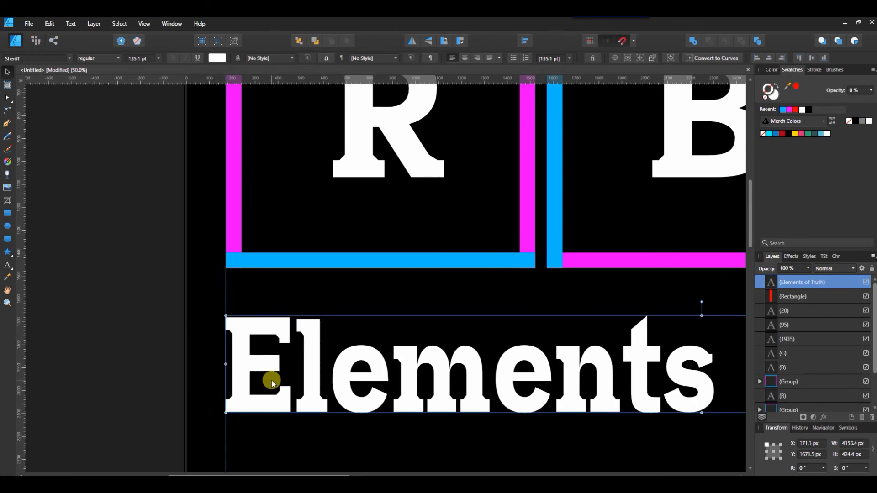
# Remove both vertical guides from the artboard with the whole design in view
pyautogui.hotkey('ctrl', '0')
pyautogui.moveTo(516, 302); pyautogui.dragTo(552, 301)
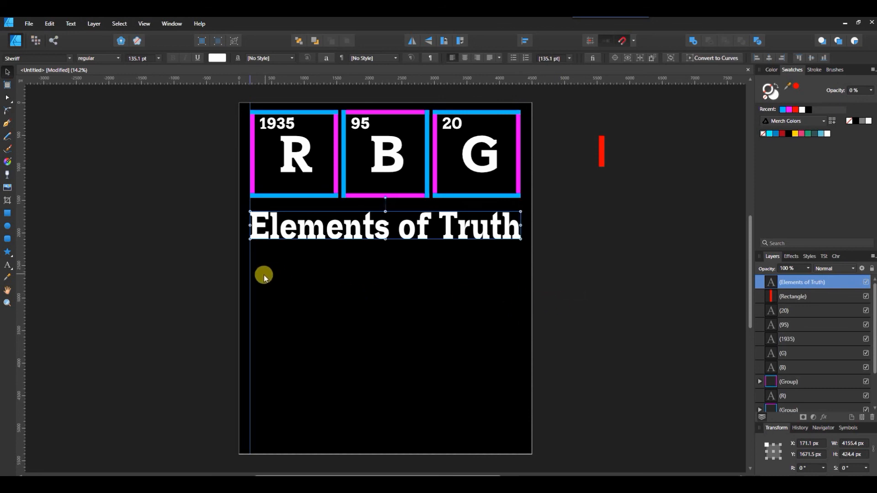
pyautogui.moveTo(250, 274); pyautogui.dragTo(151, 261)
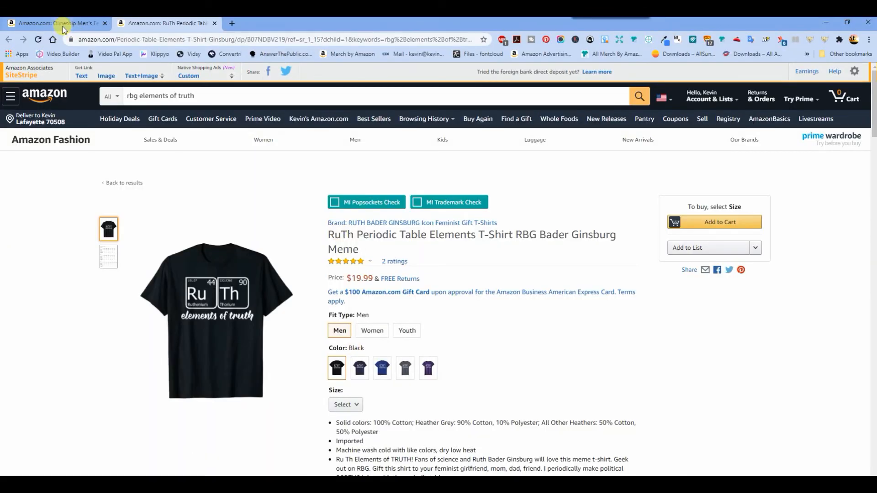
# Compare the two Amazon periodic-table shirt listings in the browser, return to Affinity Designer and deselect the tagline
pyautogui.click(62, 25)
pyautogui.click(155, 24)
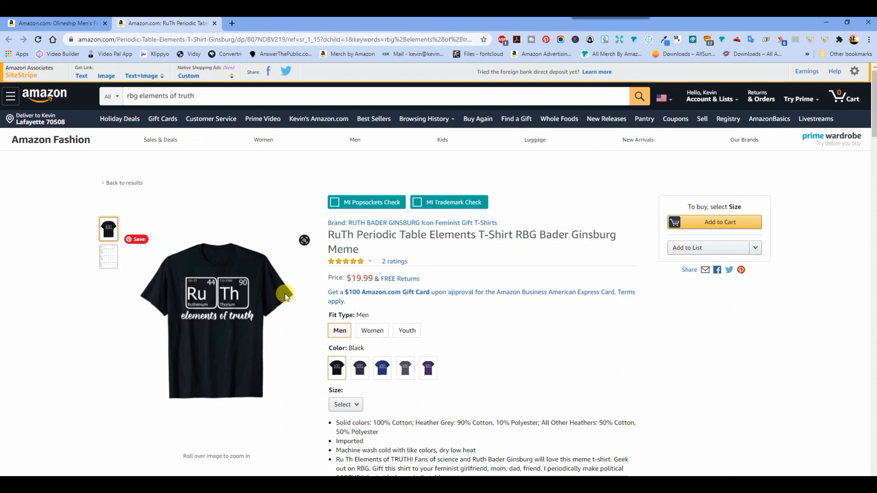
pyautogui.click(89, 22)
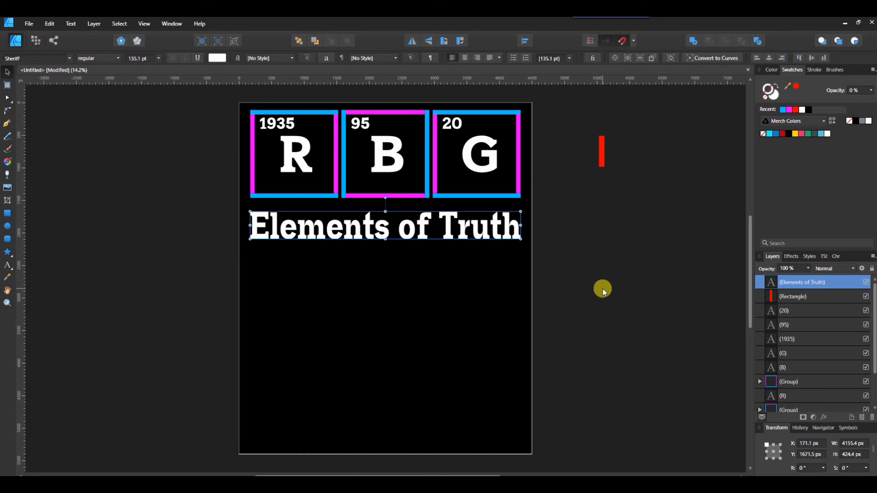
pyautogui.click(606, 329)
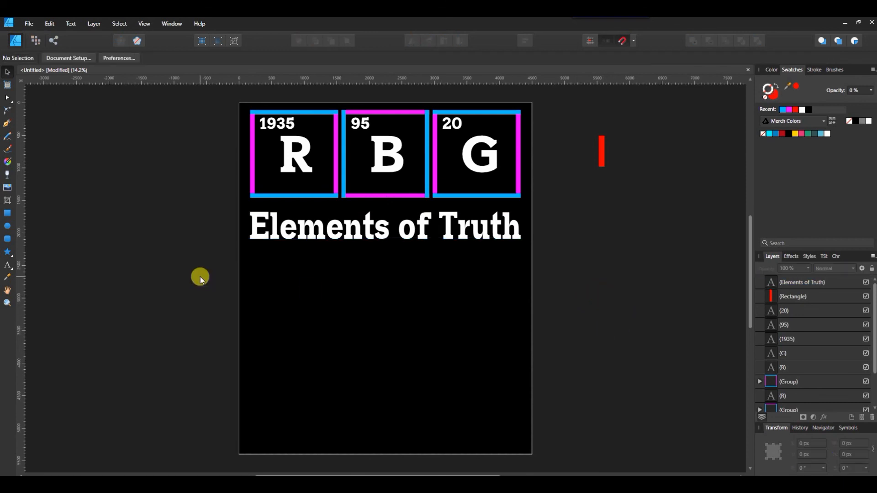